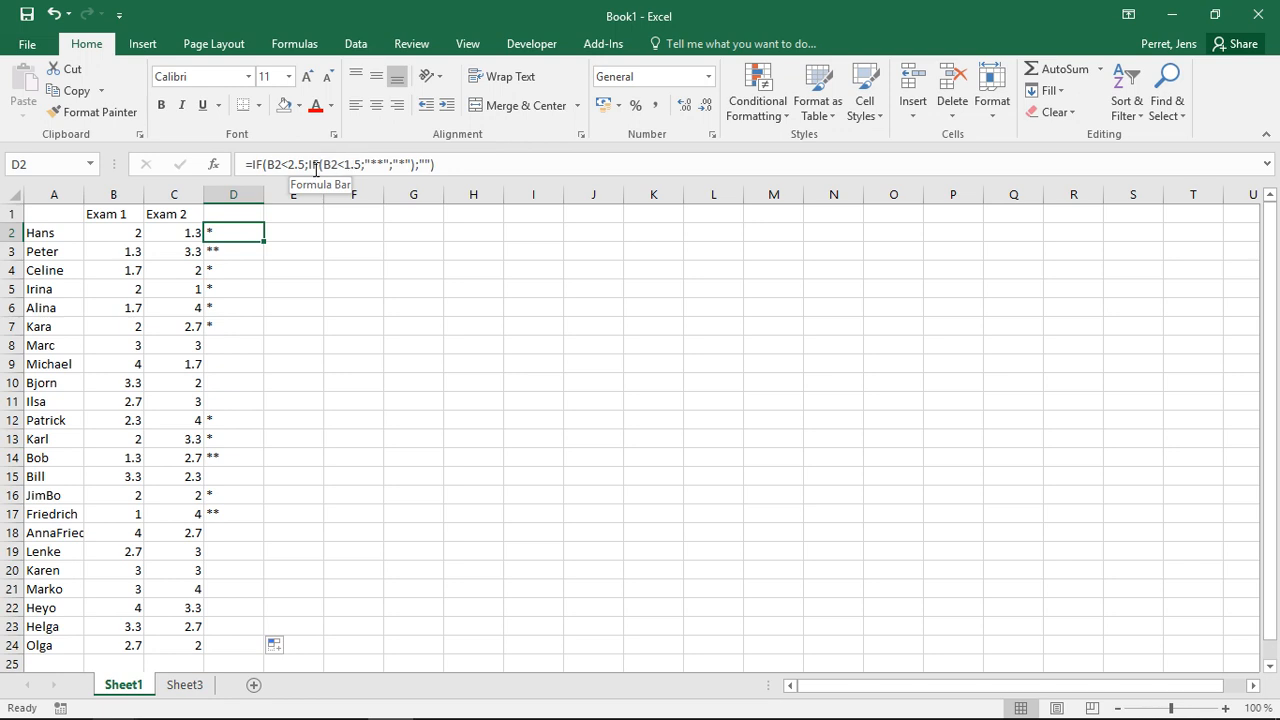
- Examine the conditions and result values of the nested IF formula in cell D2
click(374, 163)
click(404, 163)
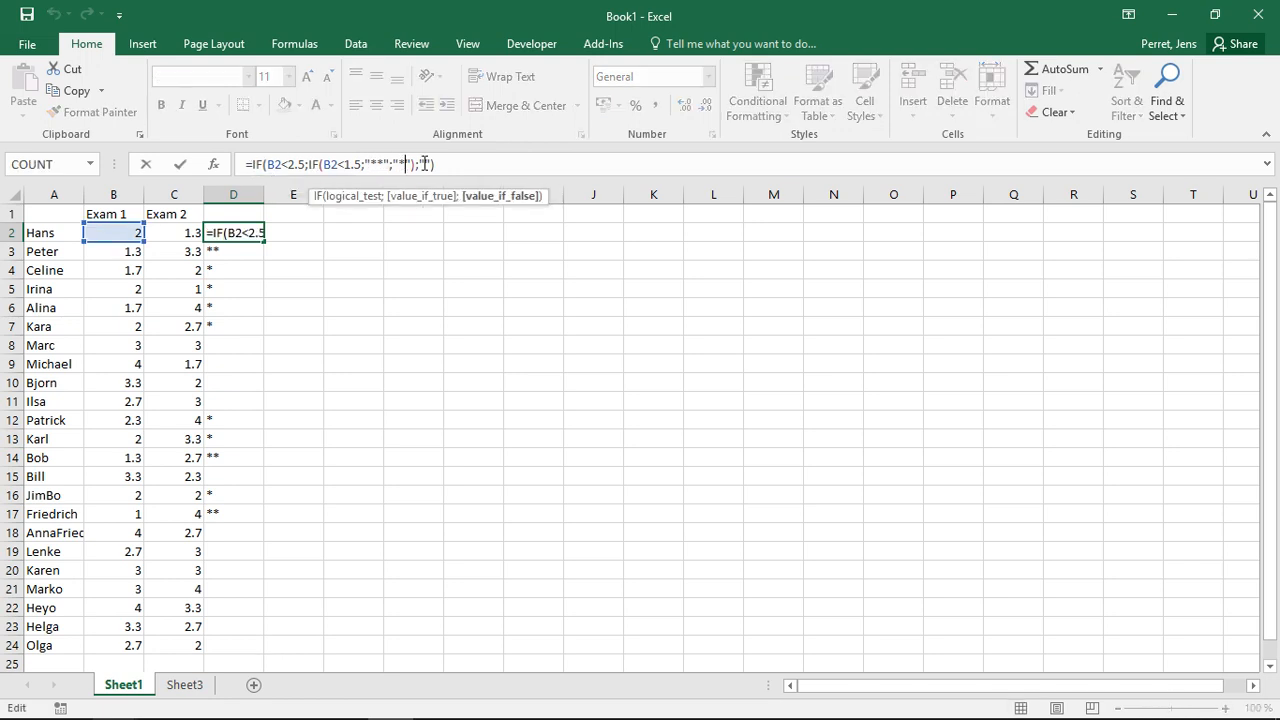
click(426, 164)
click(377, 161)
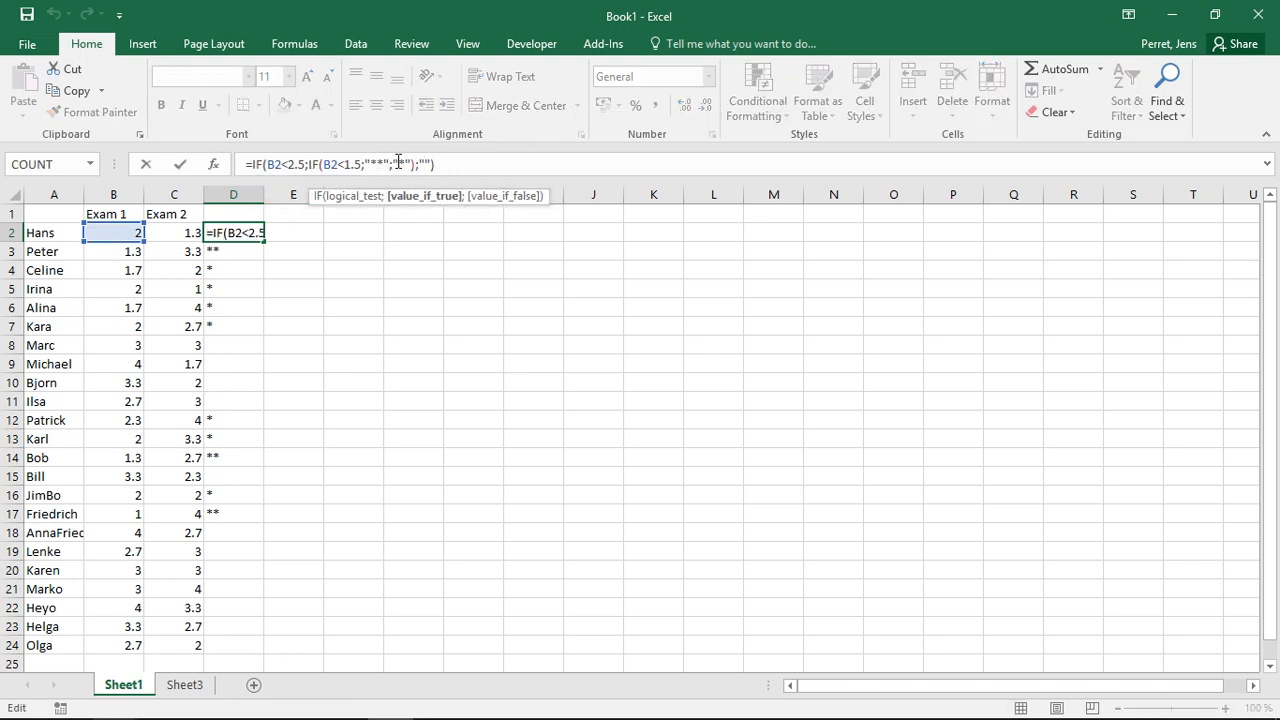
click(401, 161)
click(426, 161)
click(395, 162)
click(311, 161)
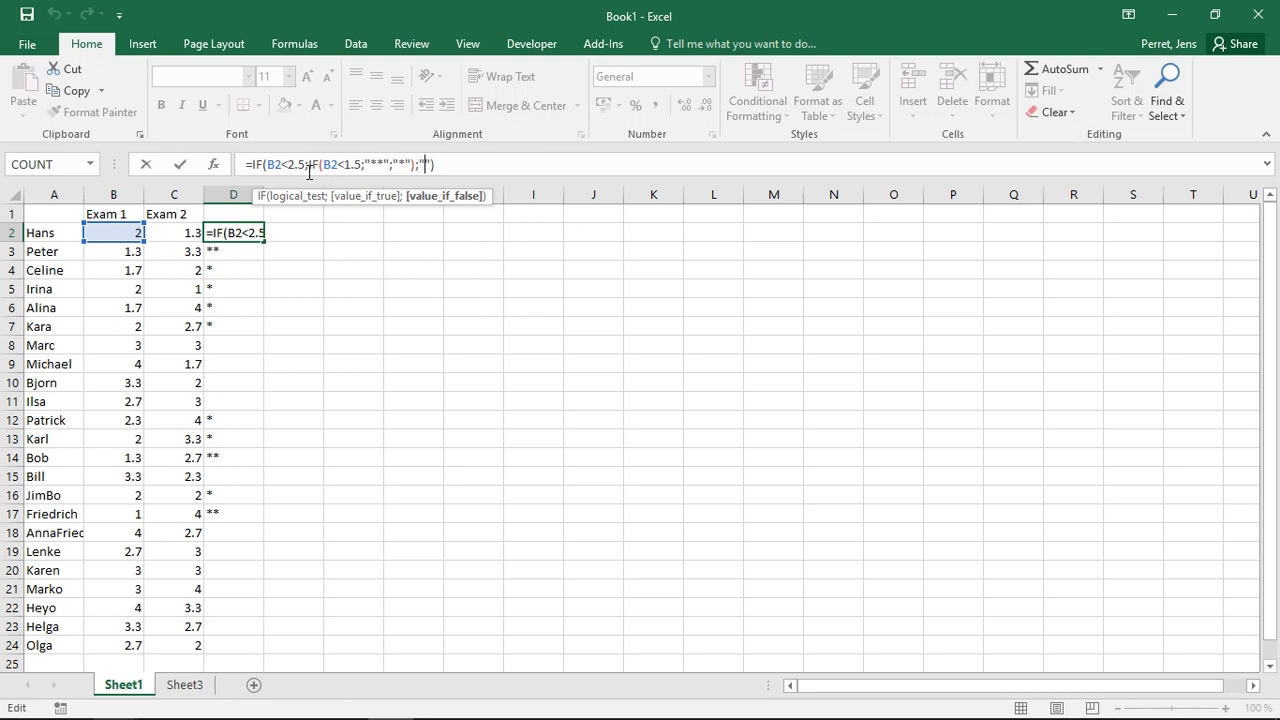
- Replace the arguments of the IF formula in D2 with an AND test of B2<2.5 and B2<1.5
drag(267, 163, 431, 163)
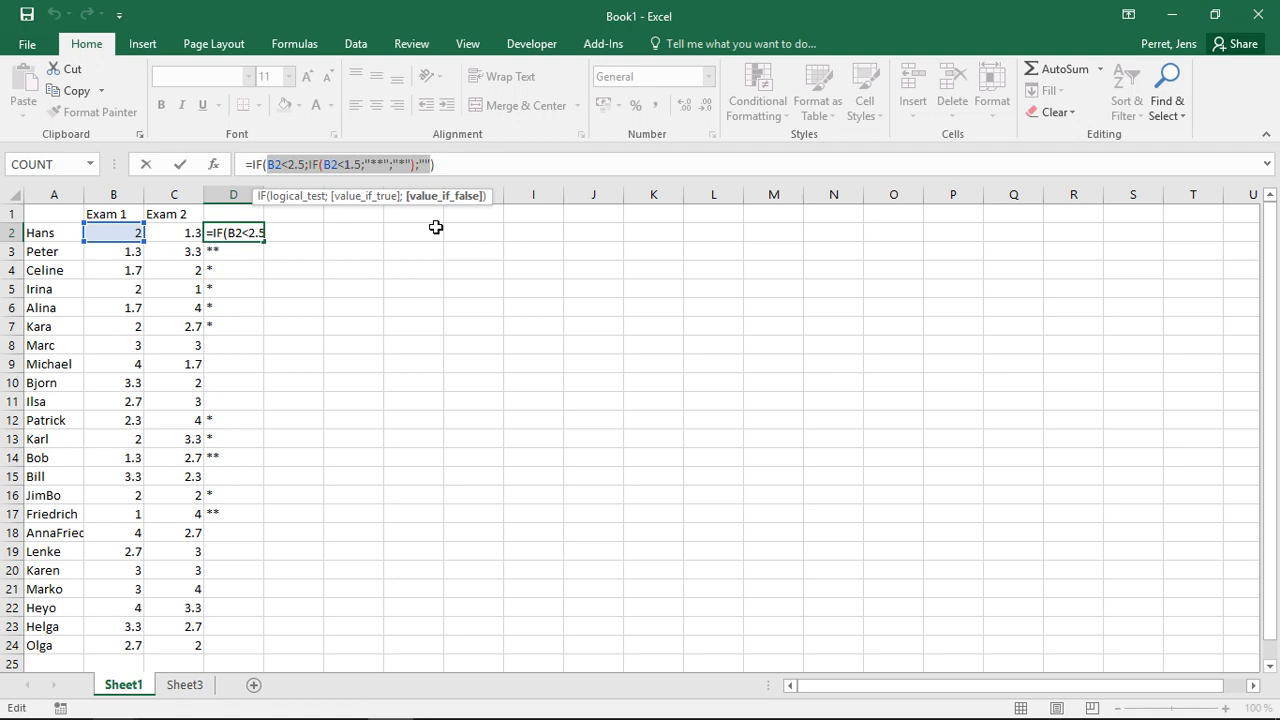
key(Delete)
text(an)
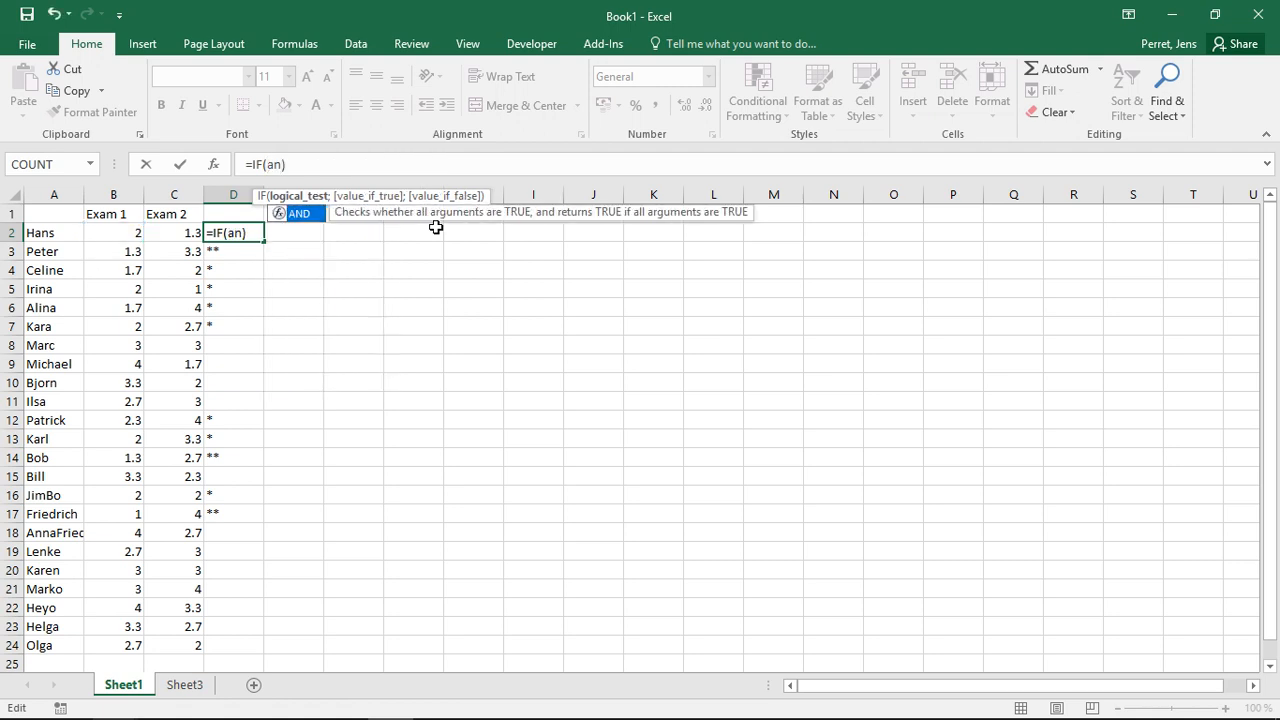
text(d()
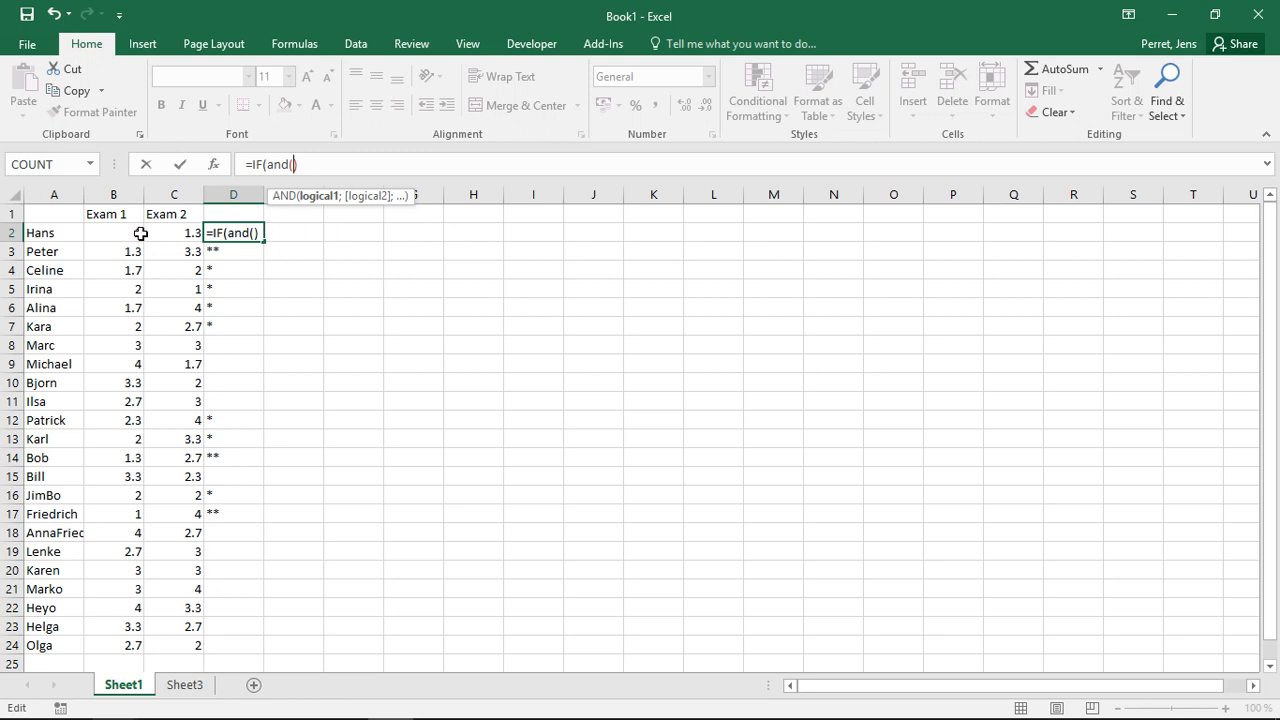
click(100, 234)
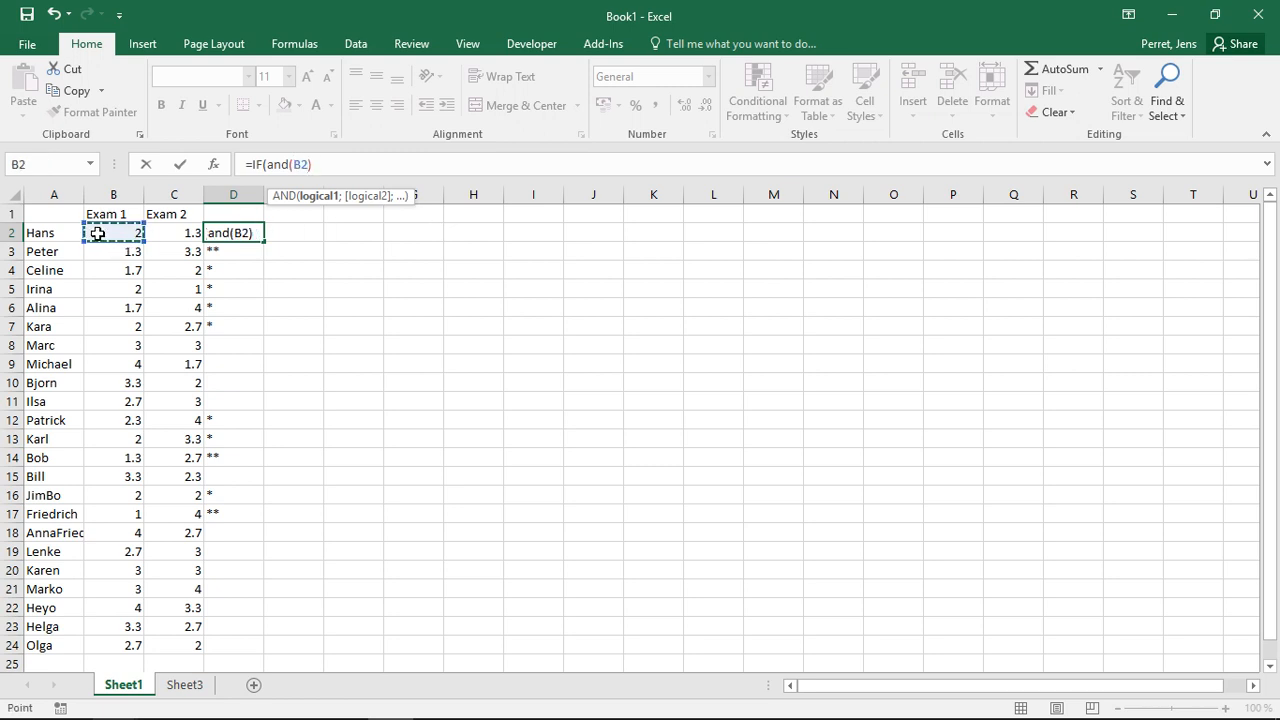
text(<2.5)
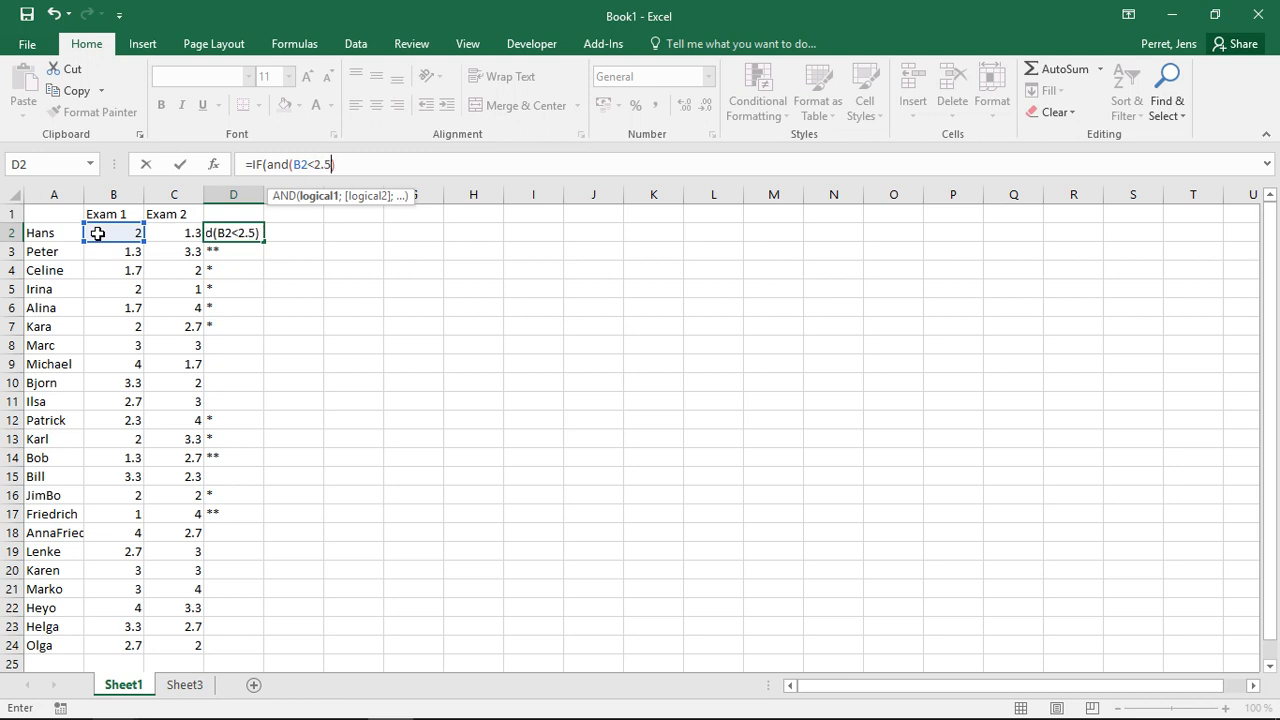
text(;)
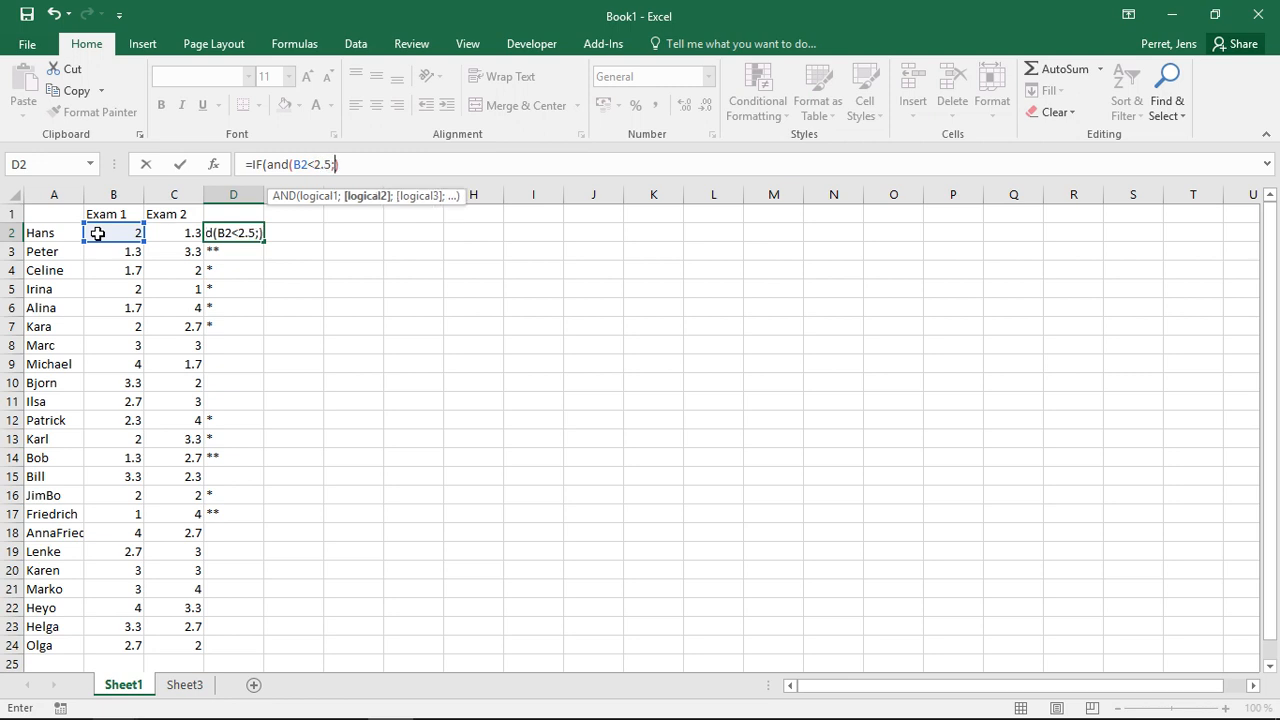
click(97, 233)
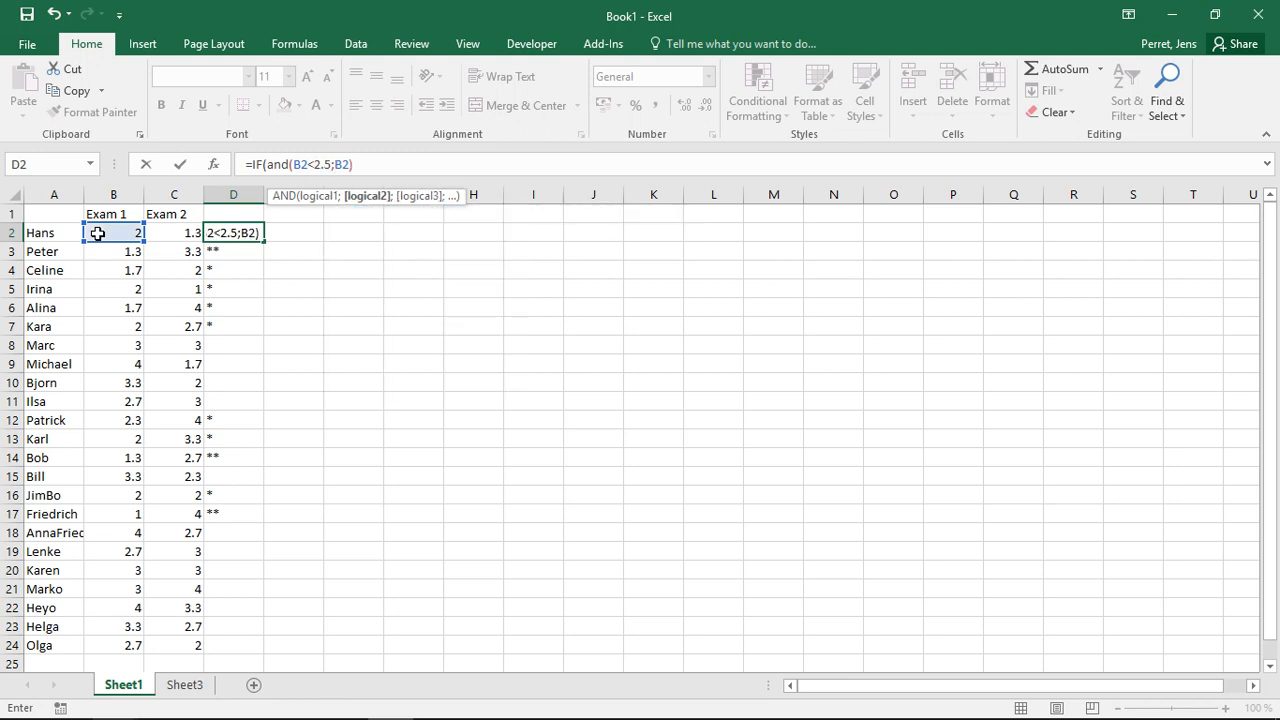
text(<1.5)
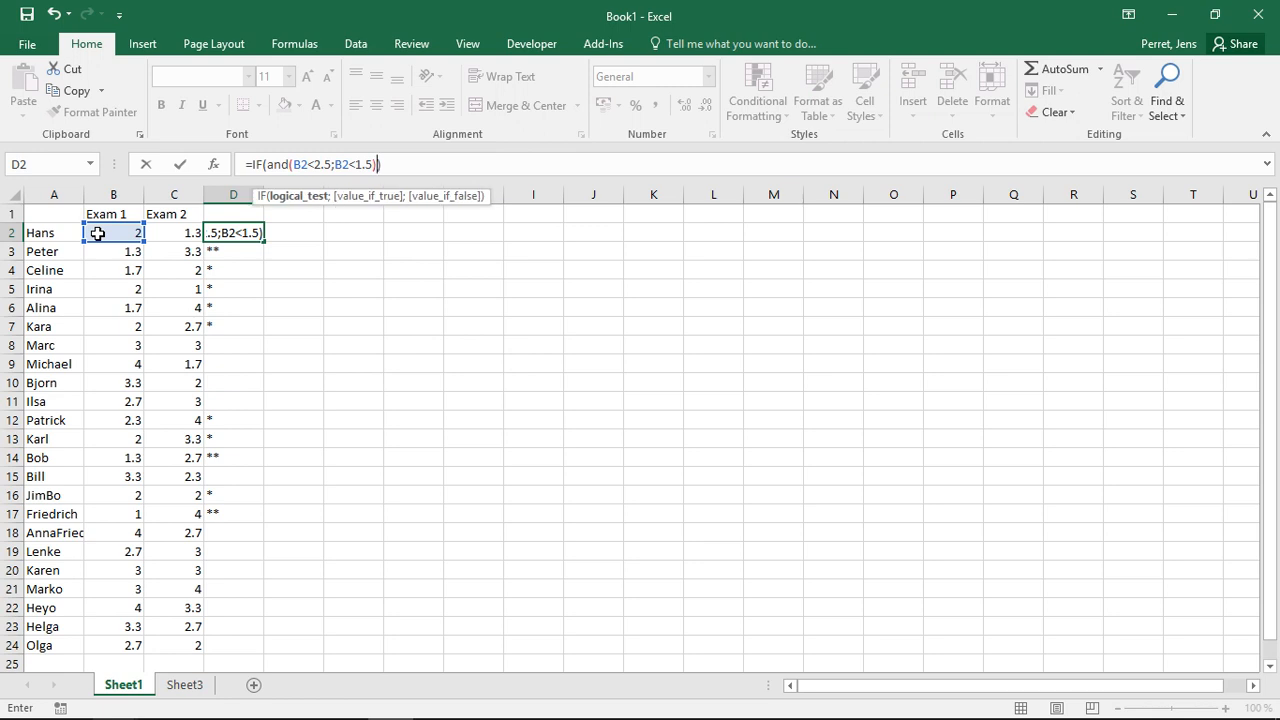
- Close the AND test in D2's formula and return "**" if true and an empty text "" if false
text();)
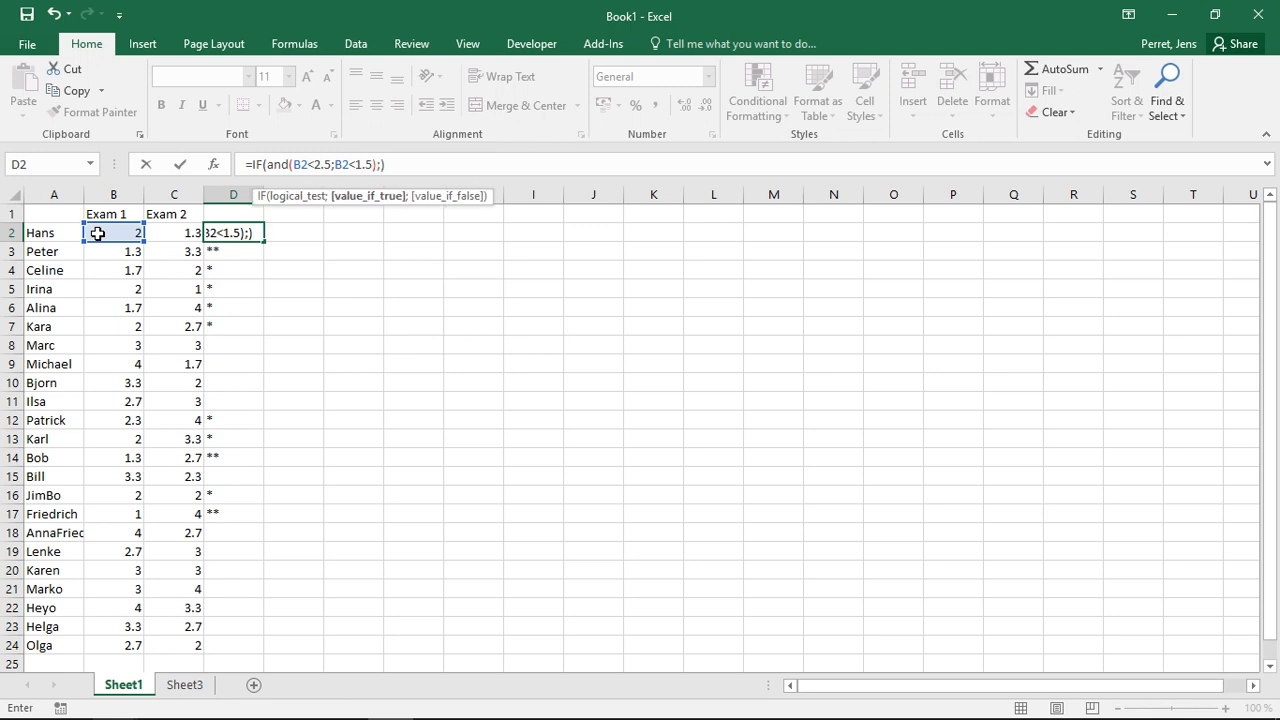
text(*)
key(BackSpace)
text("**";)
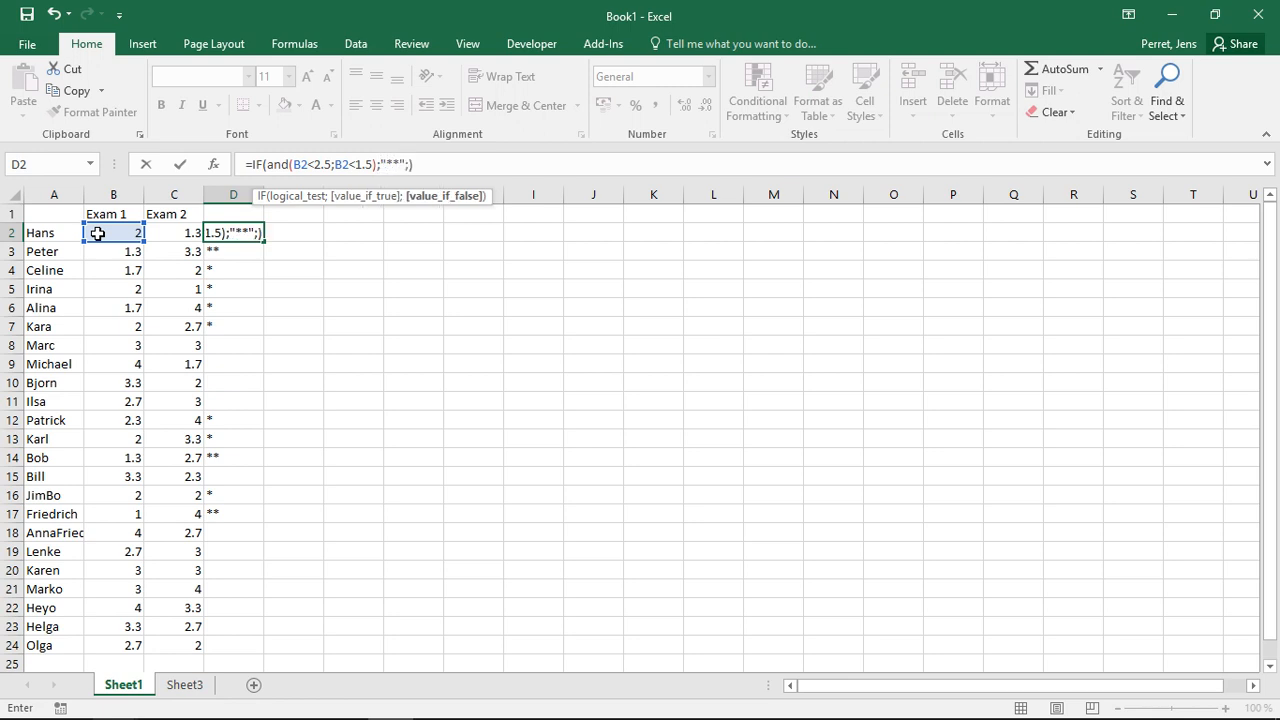
text("")
- Change the second AND condition in D2's formula to C2<2.5
click(313, 164)
click(335, 164)
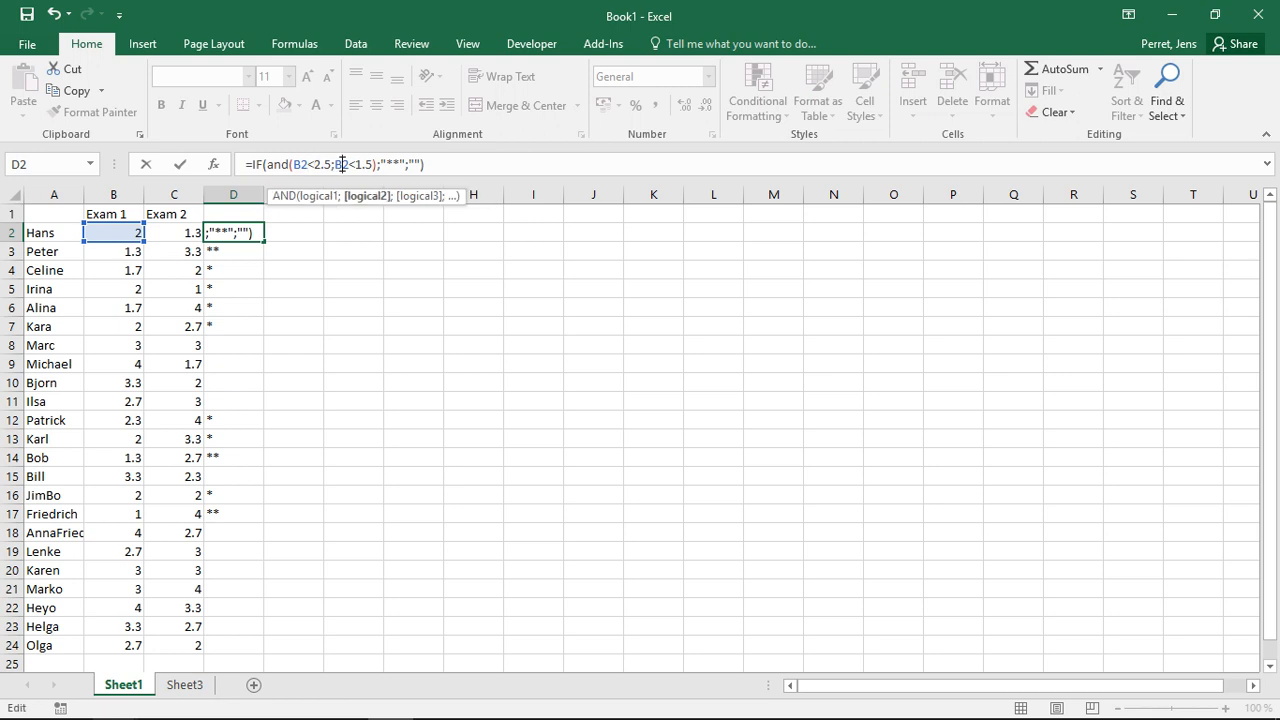
key(shift+Right)
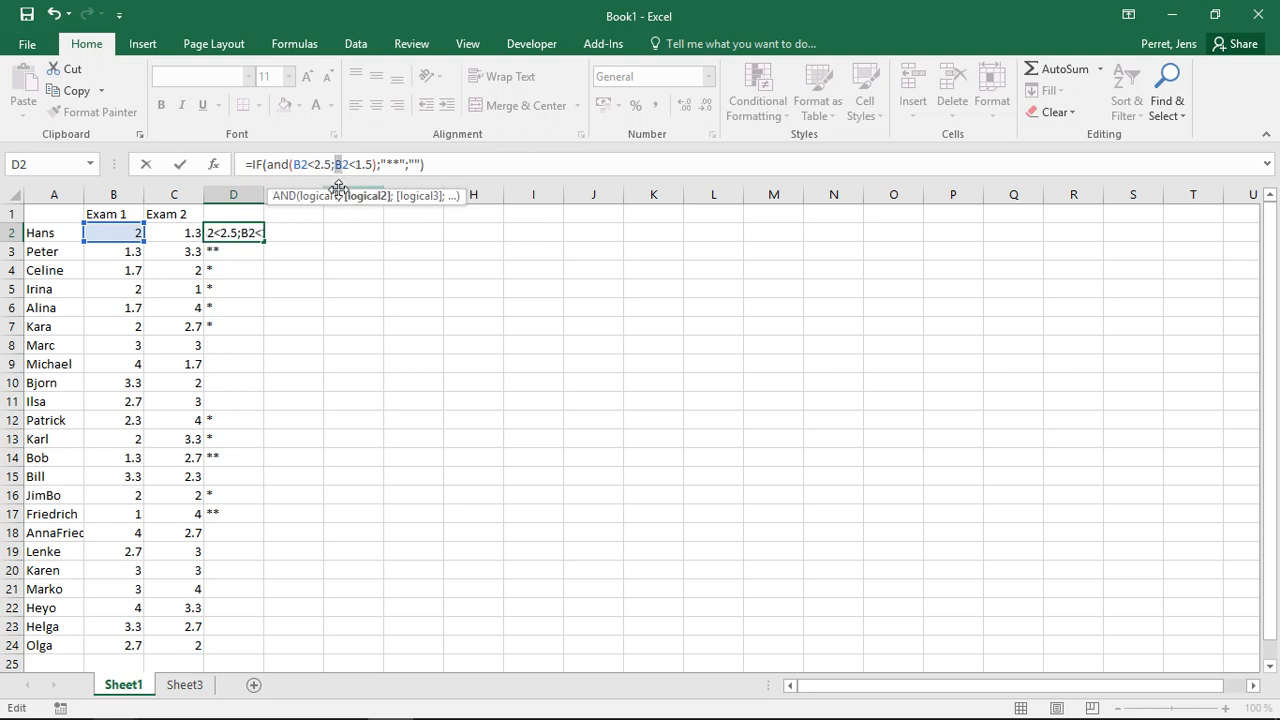
text(C)
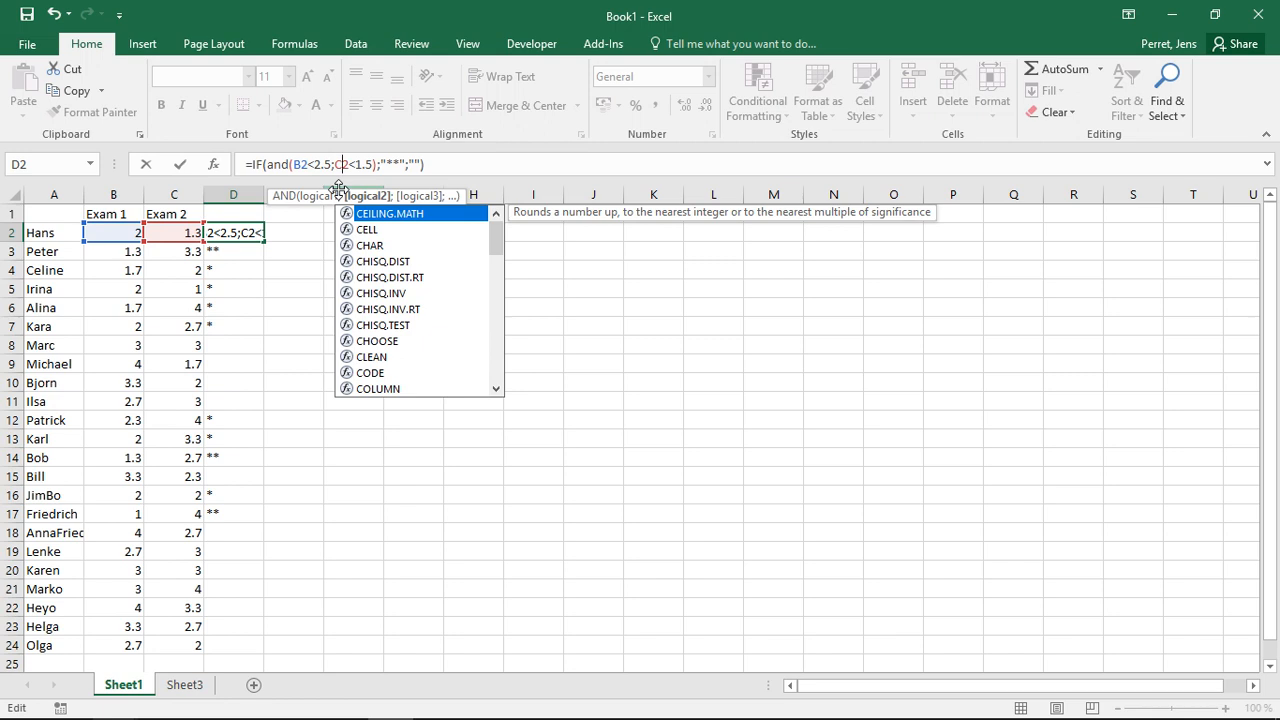
key(Right)
key(Right)
key(shift+Right)
text(2)
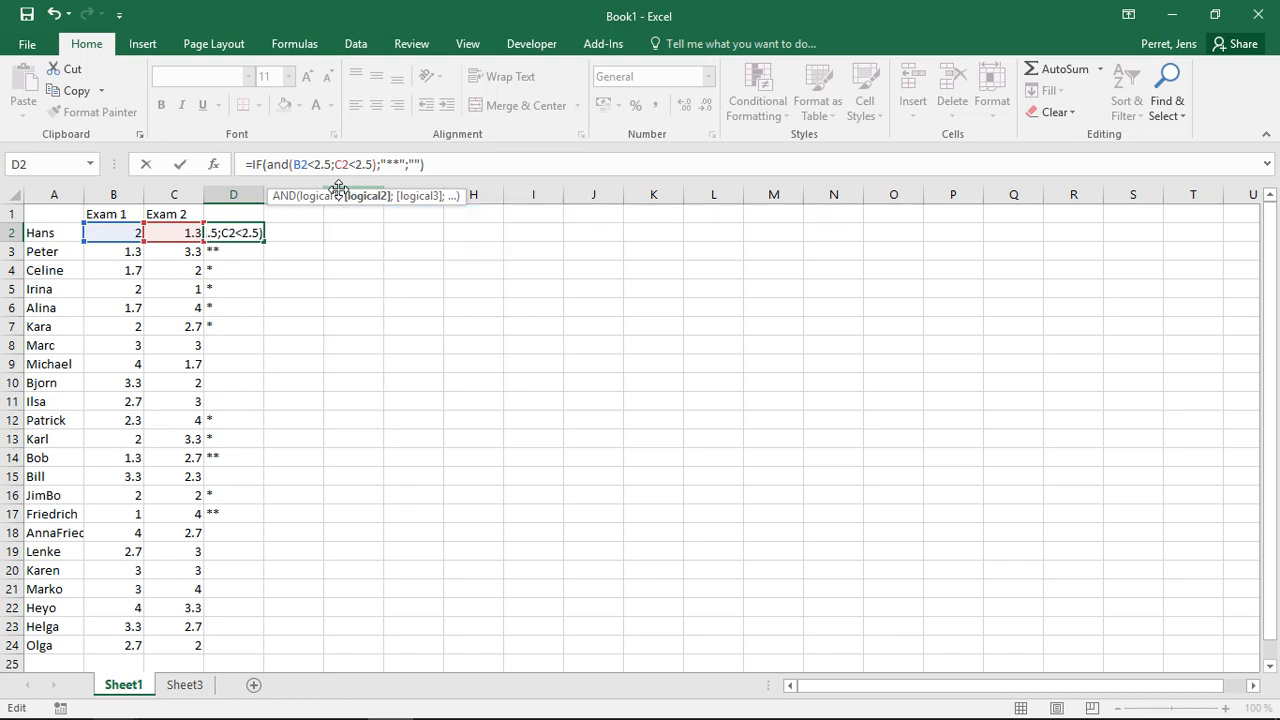
- Reduce the value-if-true text in D2's formula to a single "*" and commit the formula
key(Right)
key(Right)
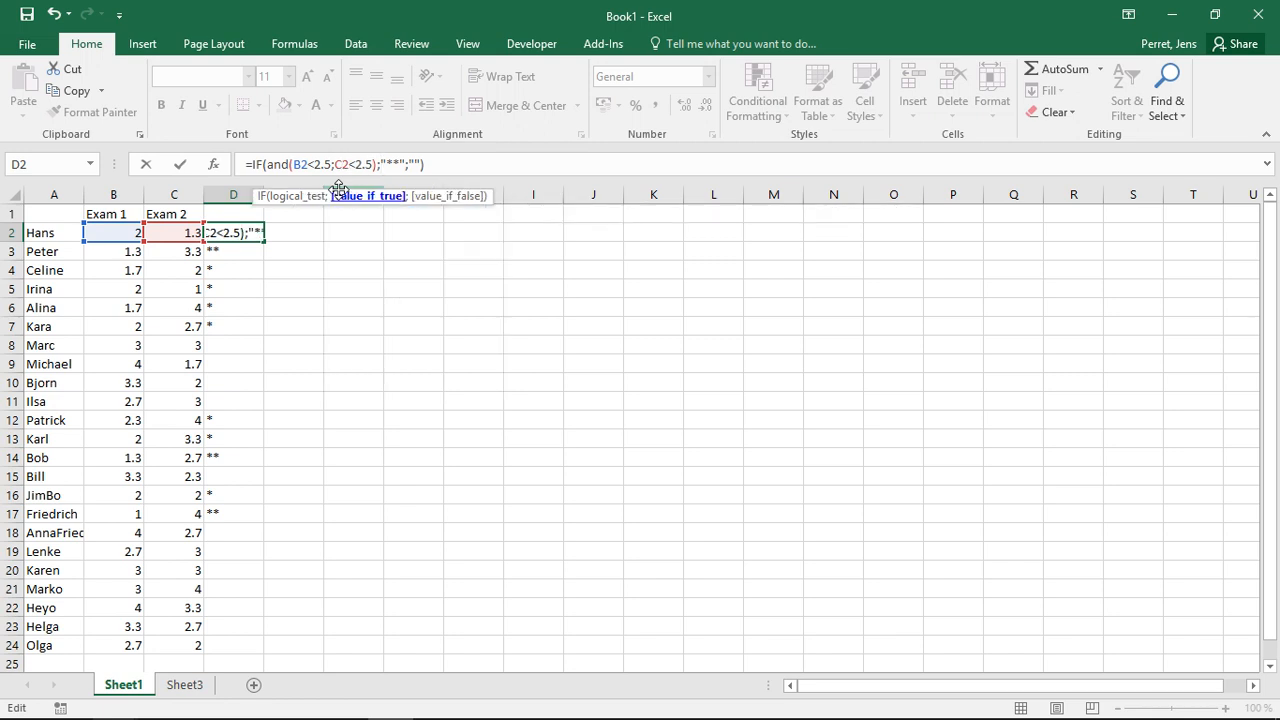
key(Right)
key(Delete)
key(Return)
key(Up)
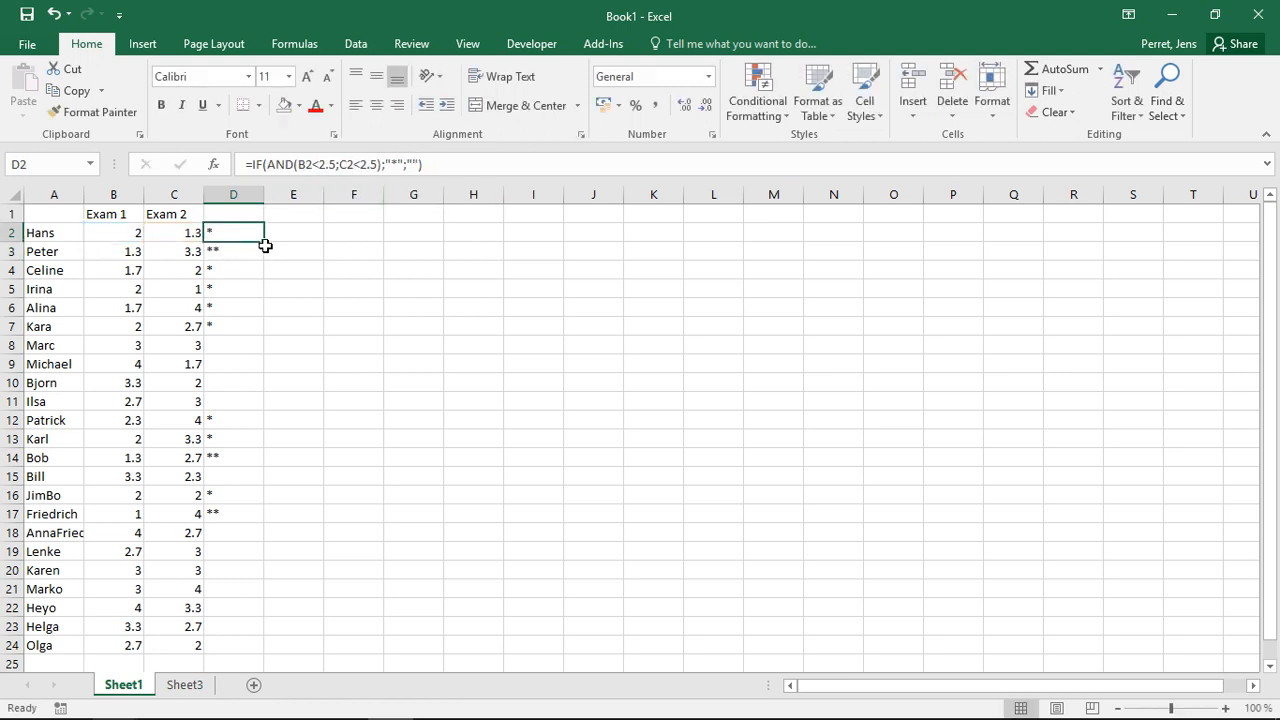
- Fill the AND formula from D2 down through D24, then reselect D2
drag(265, 245, 246, 649)
click(320, 588)
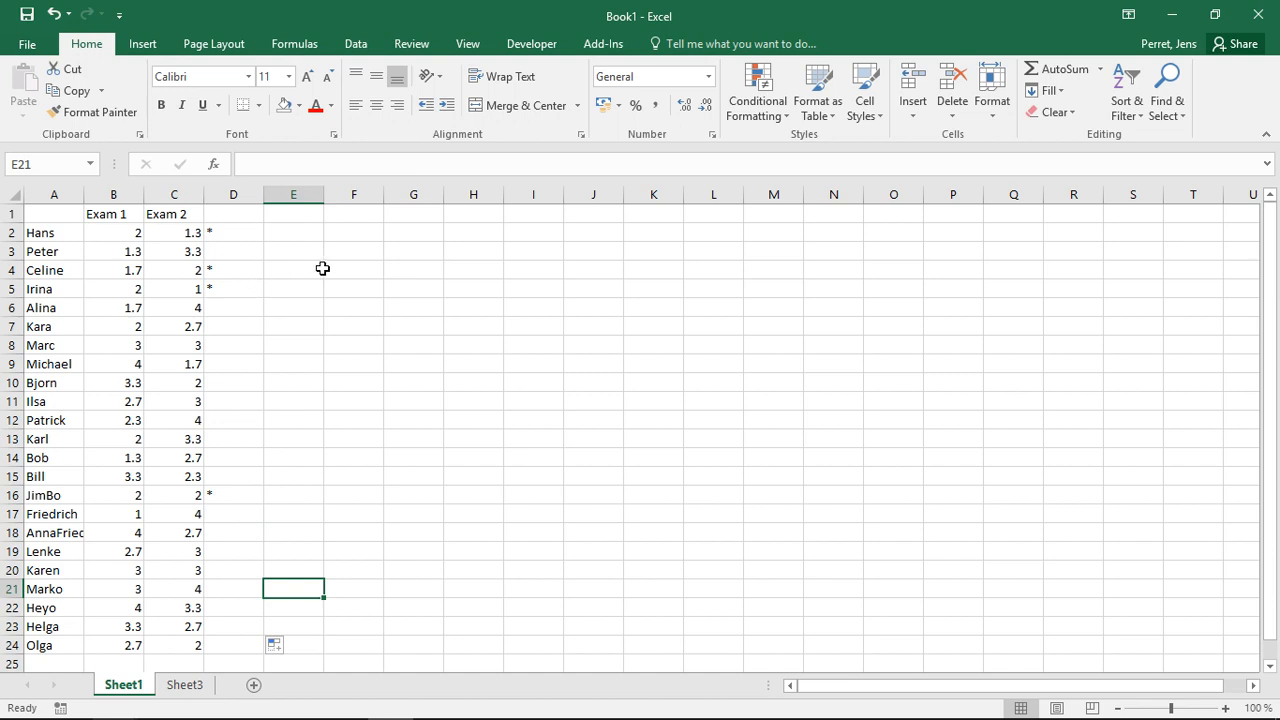
click(241, 238)
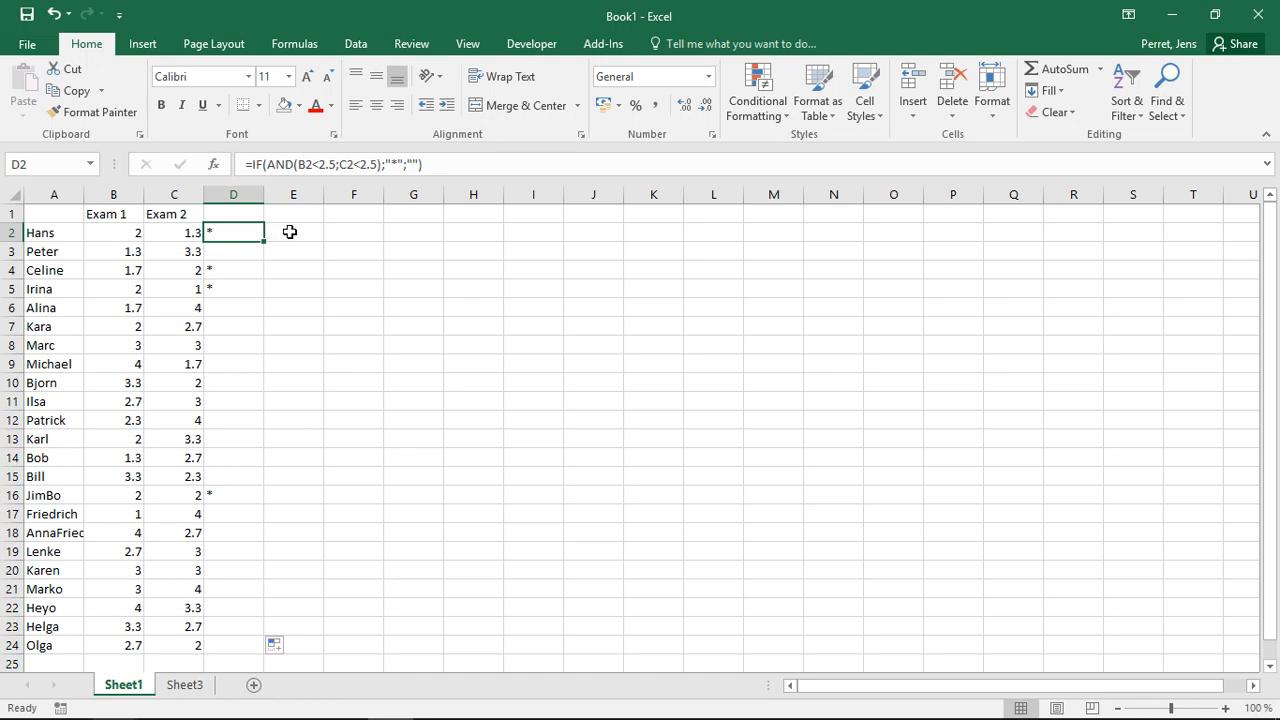
- Begin an IF formula in E2 with an OR test whose first condition is B2<2.5
click(289, 232)
text(=)
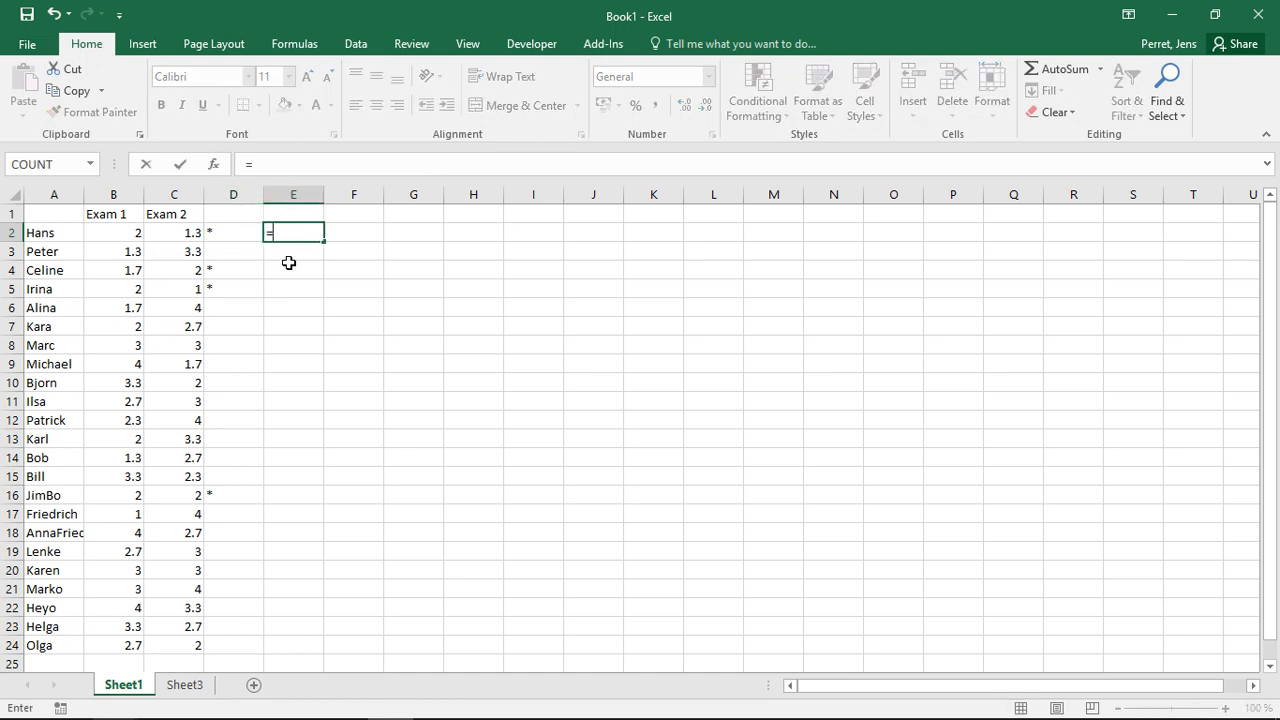
text(if)
key(Tab)
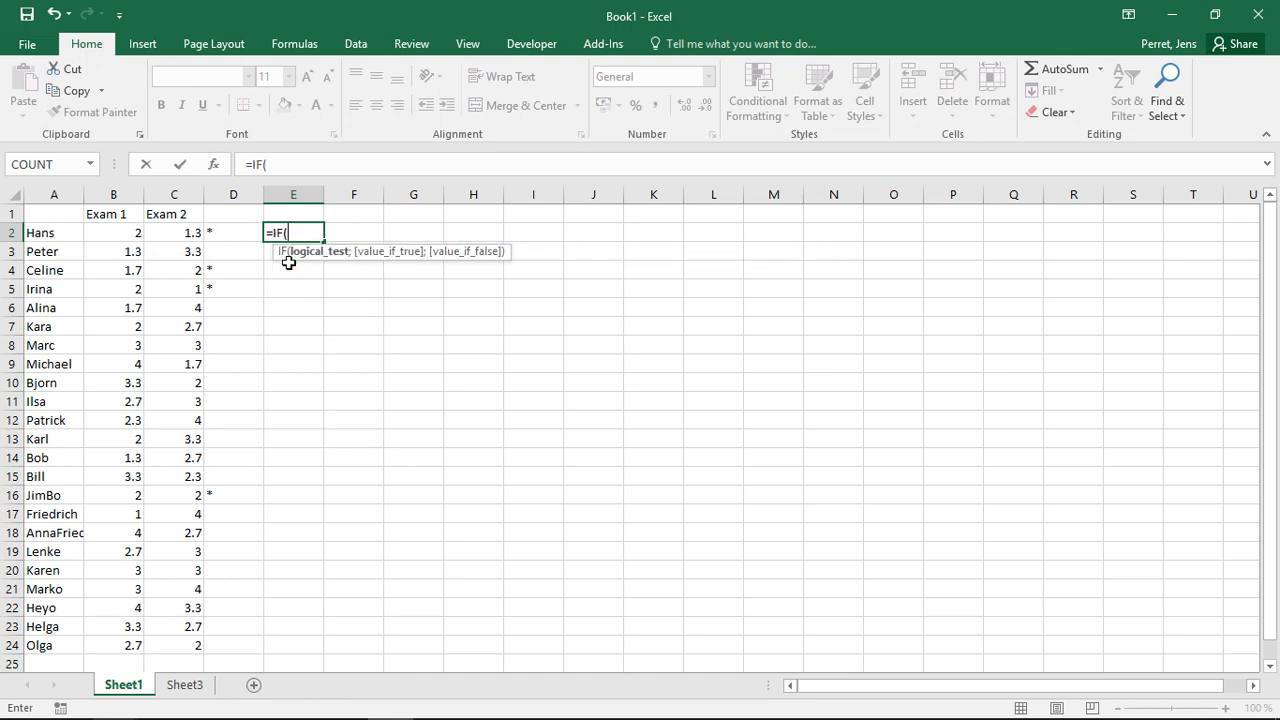
text(or()
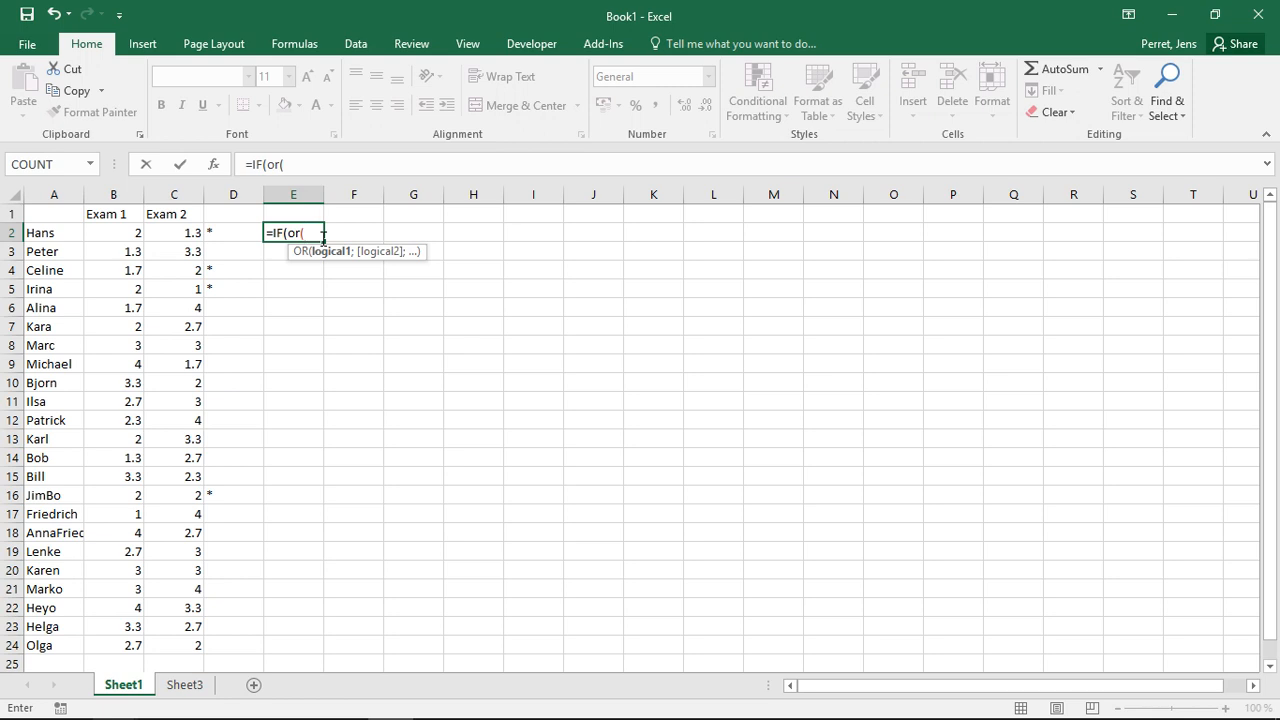
click(306, 162)
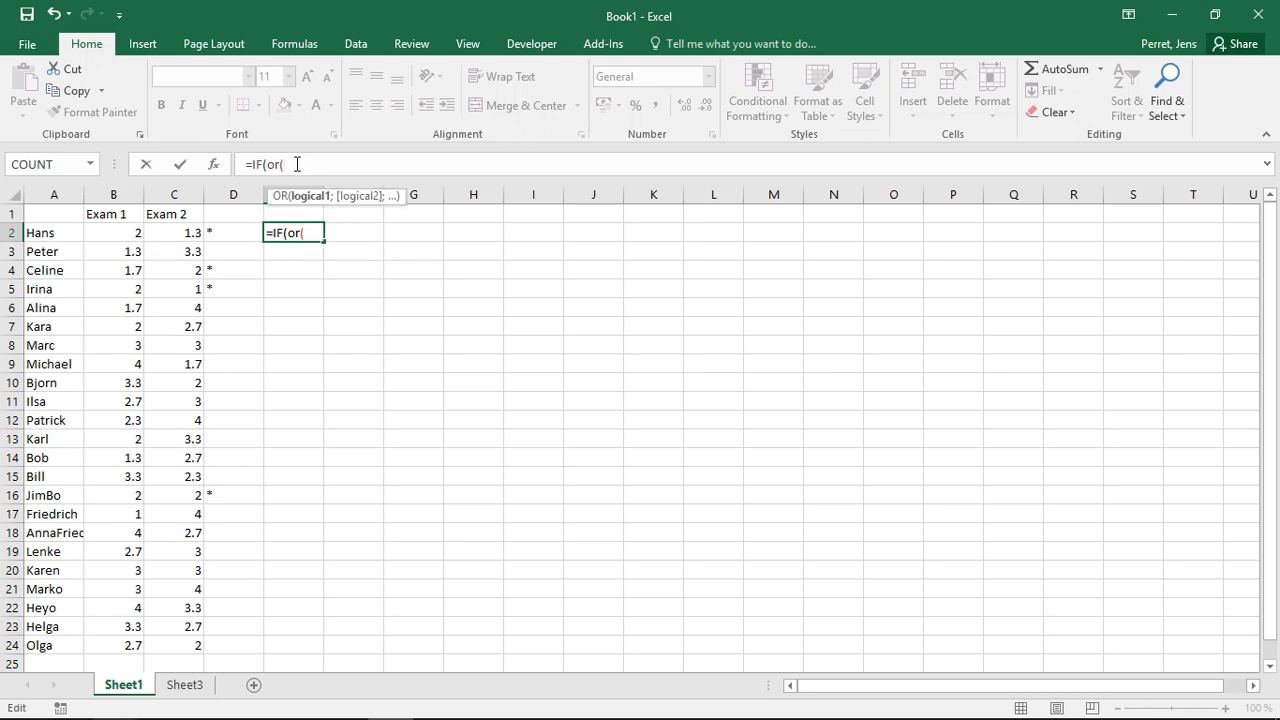
click(132, 232)
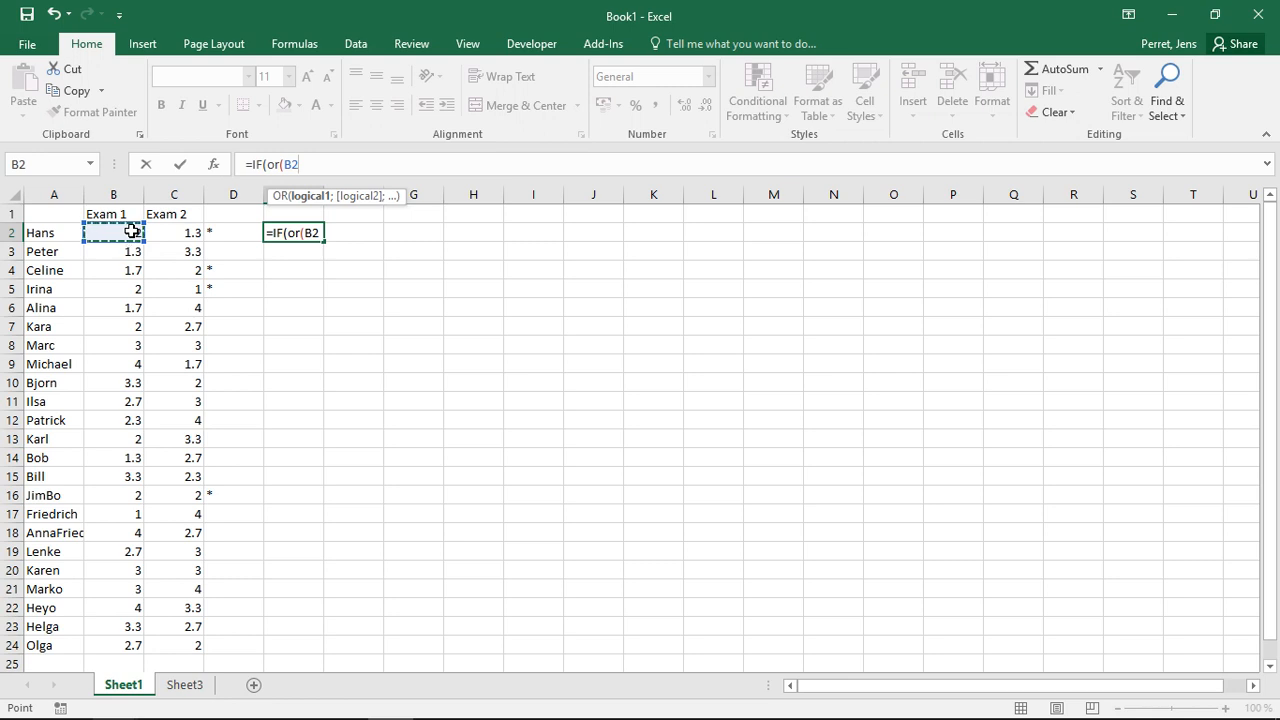
text(<2.5;)
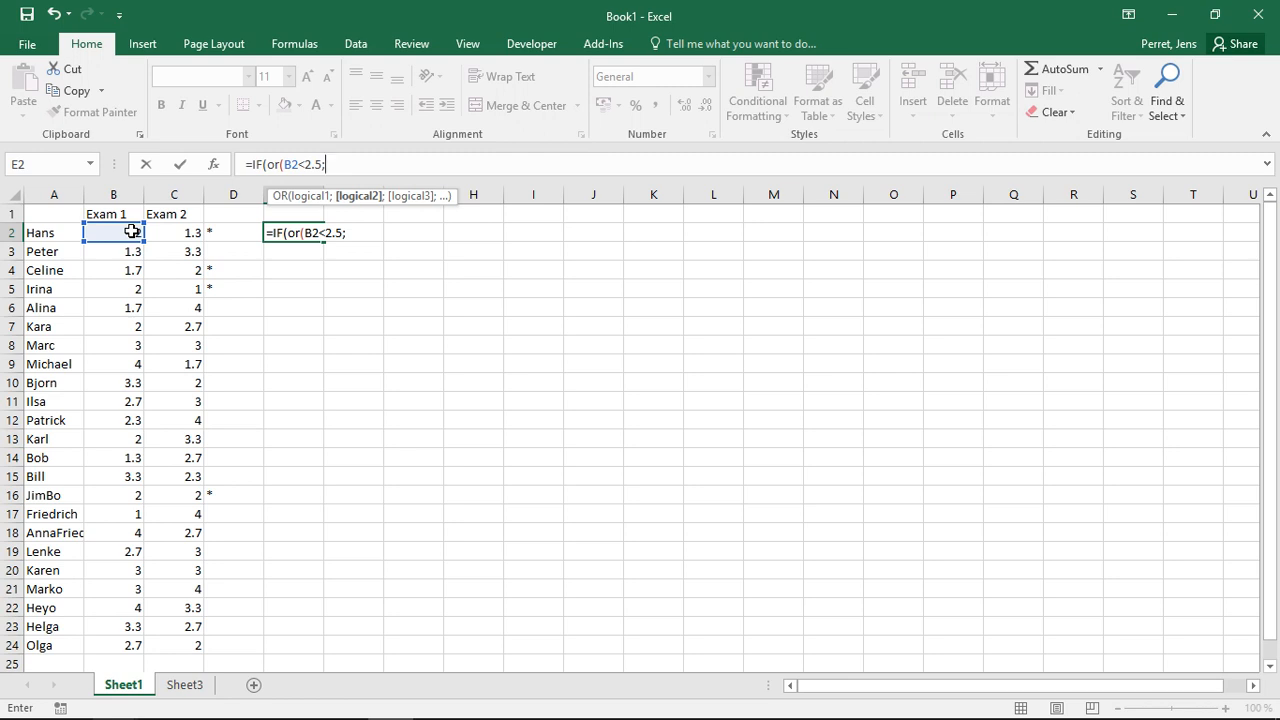
- Add C2<2.5 as the second OR condition in E2's formula and close the test
text(b2<)
key(BackSpace)
key(BackSpace)
key(BackSpace)
text(c2<<)
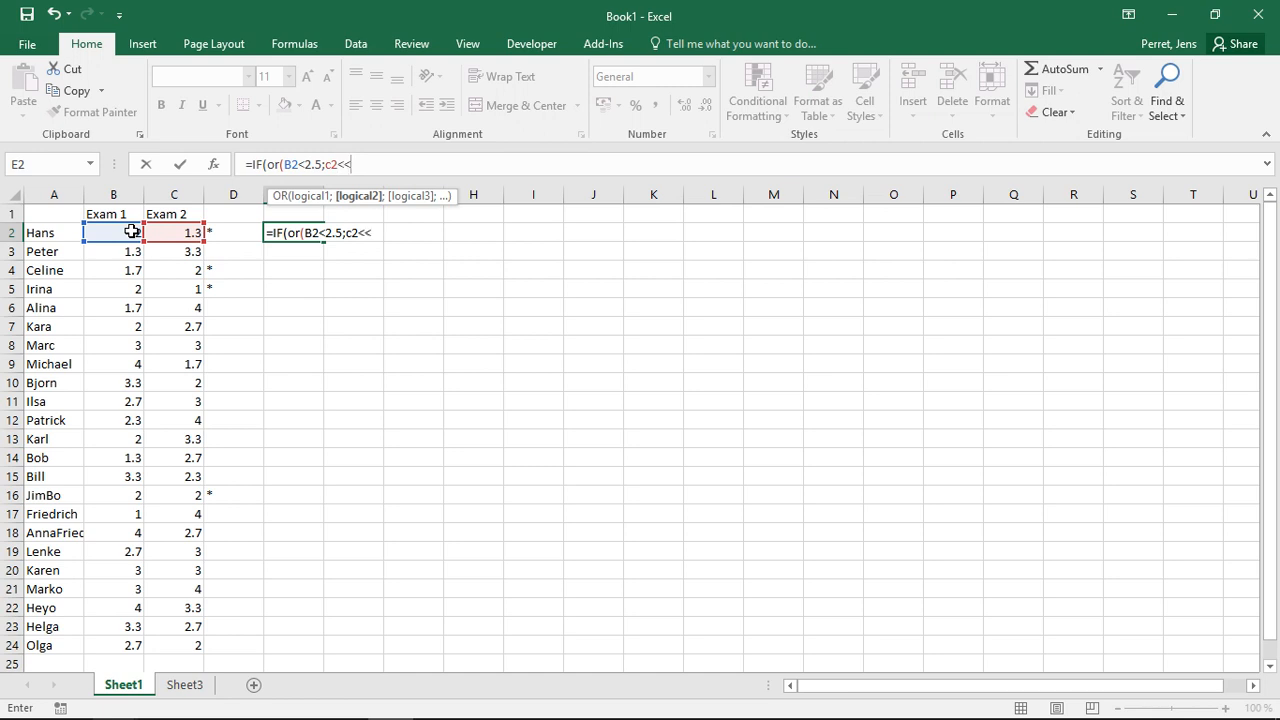
key(BackSpace)
text(2.5);)
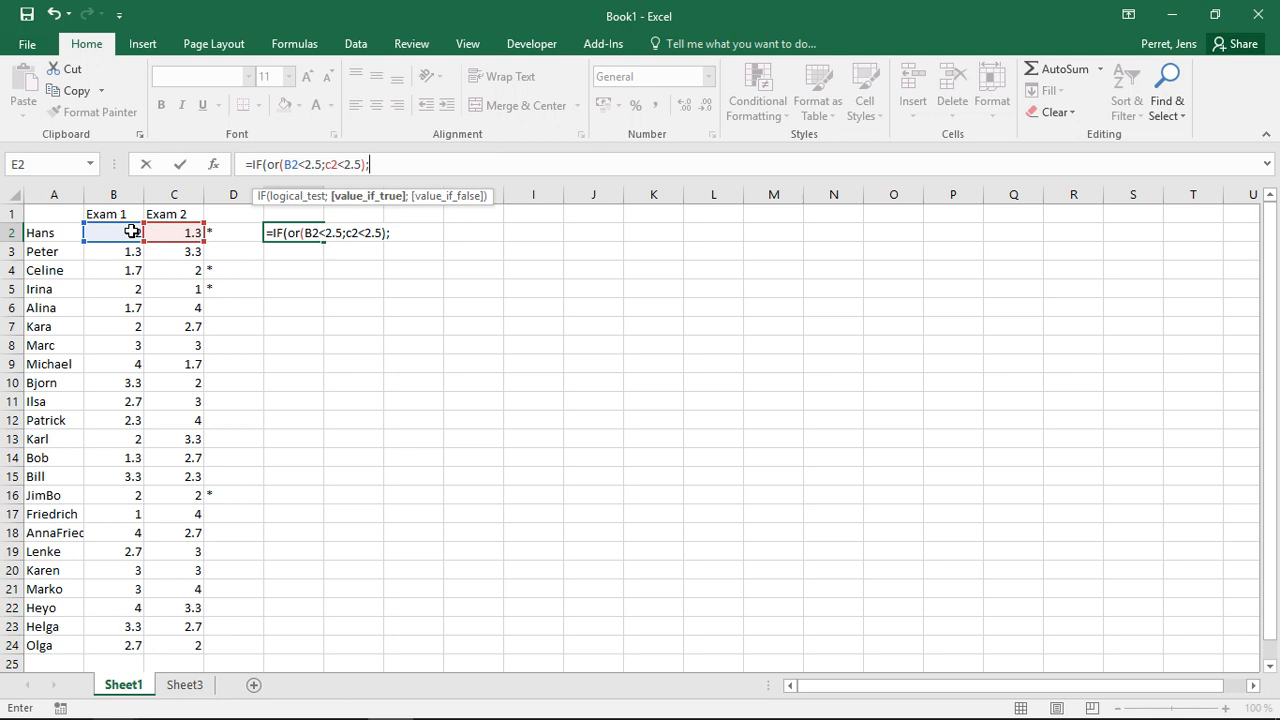
- Finish E2's formula with "*" if true and "" if false, and fill it down through E24
text(")
text(*";)
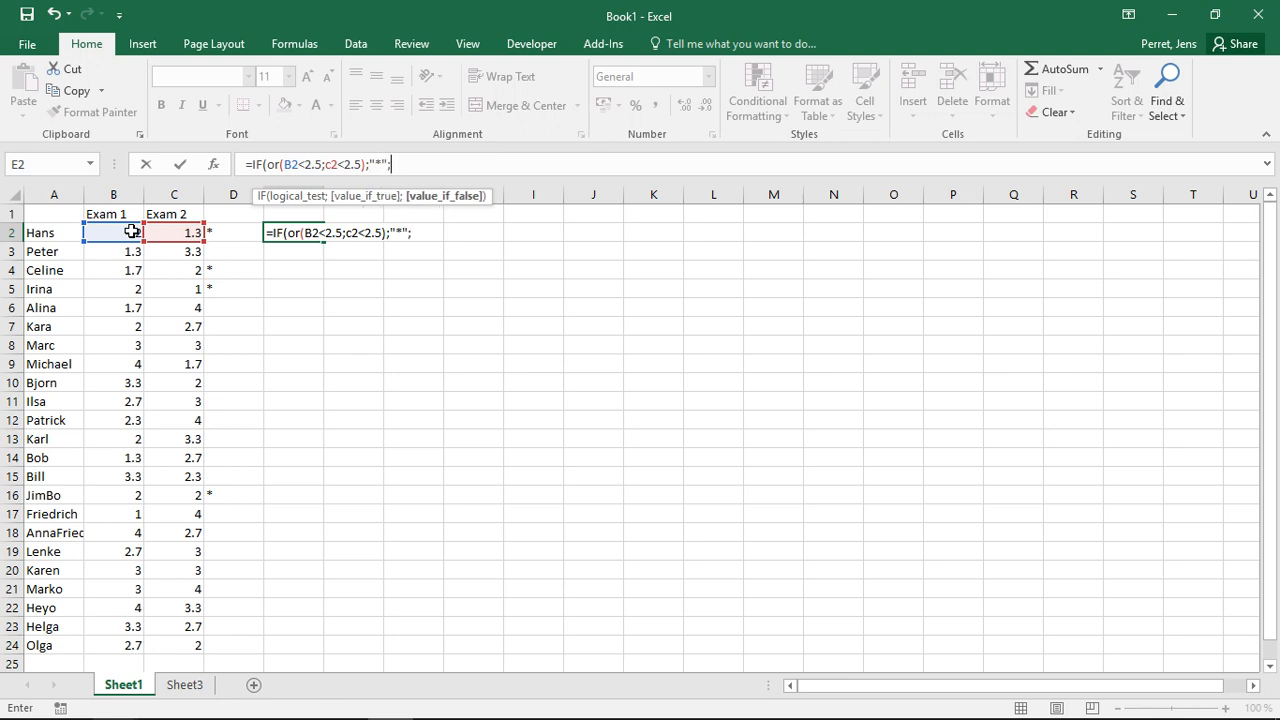
text(""))
key(Return)
key(Up)
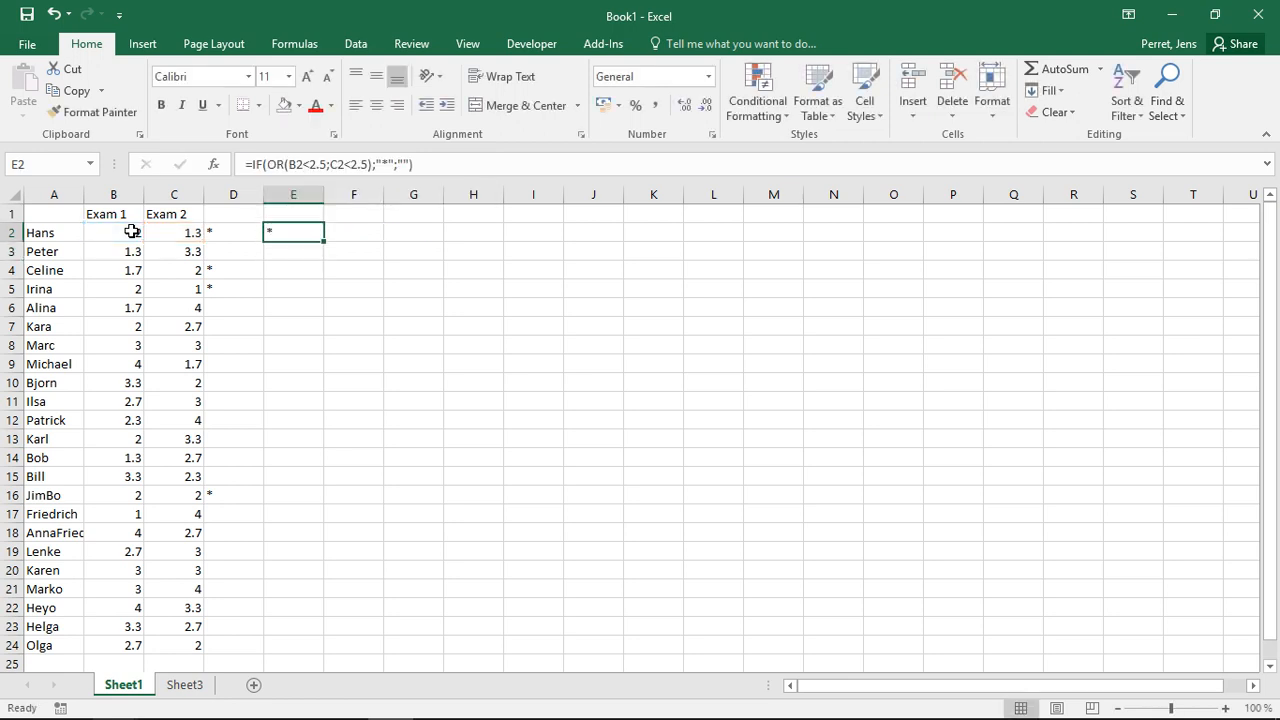
double_click(329, 243)
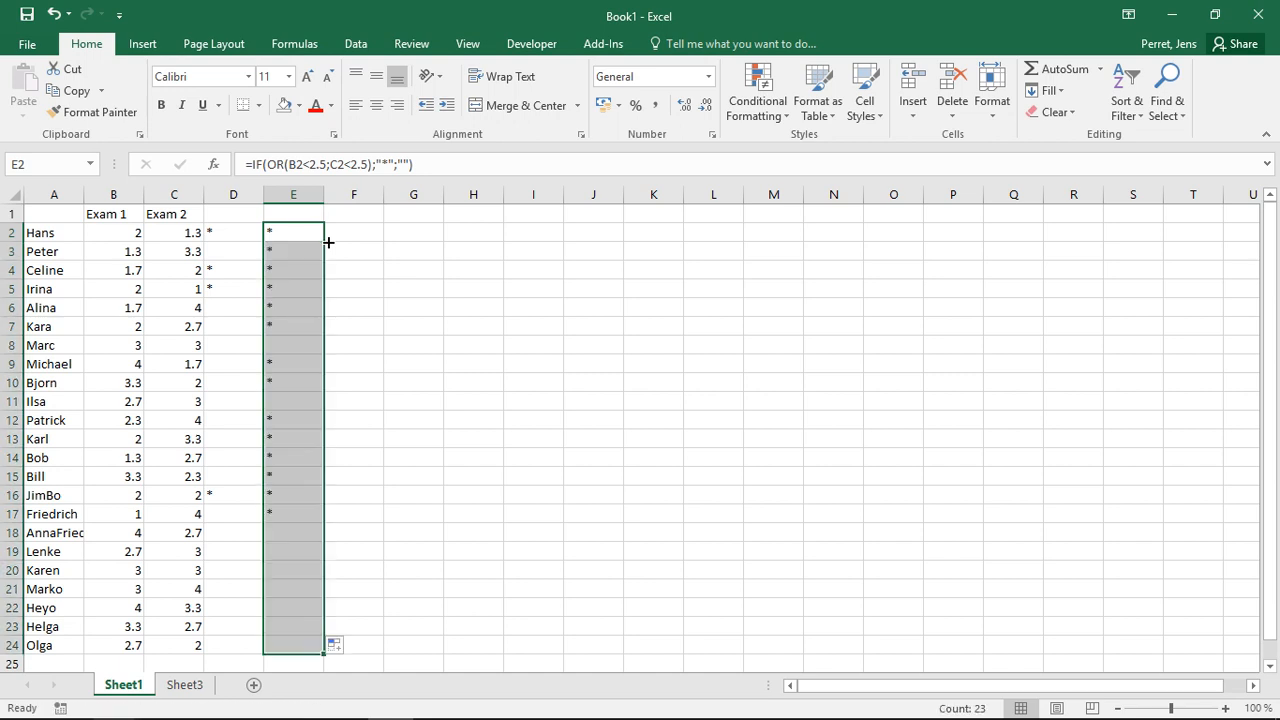
click(346, 266)
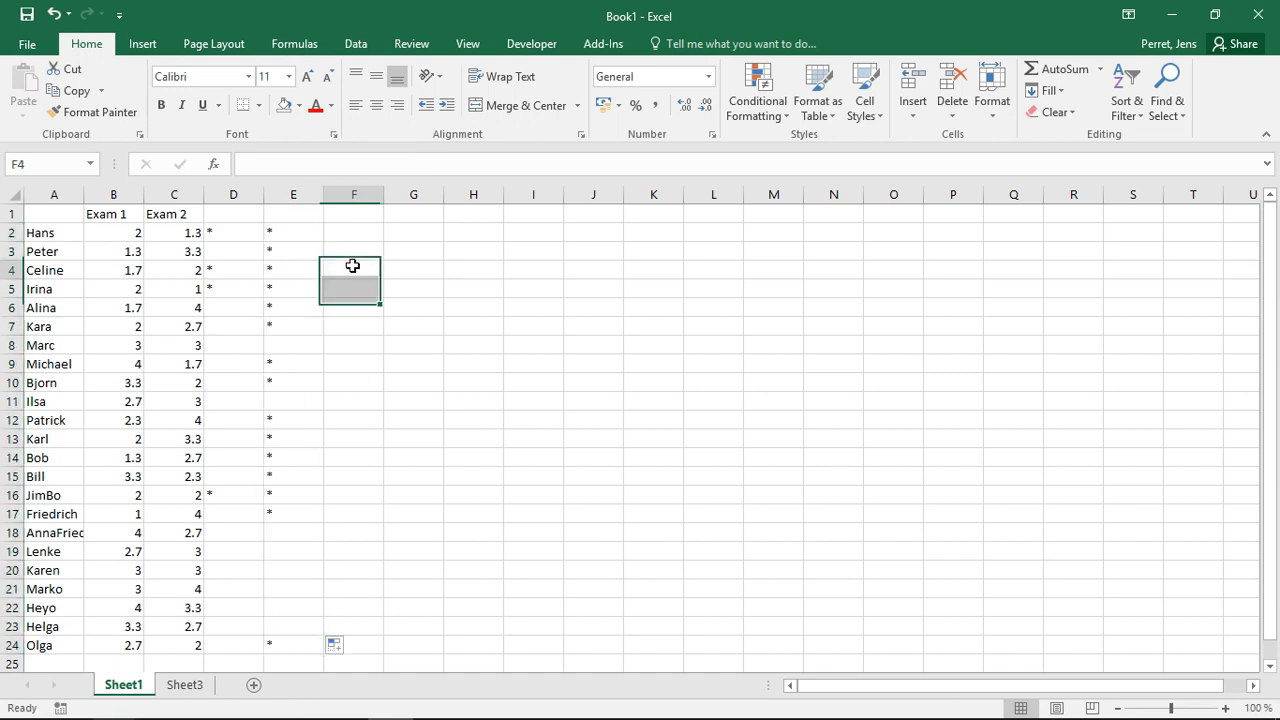
- Compare the AND formula in D2 with the OR formula in E2, opening E2's formula in its cell
click(227, 231)
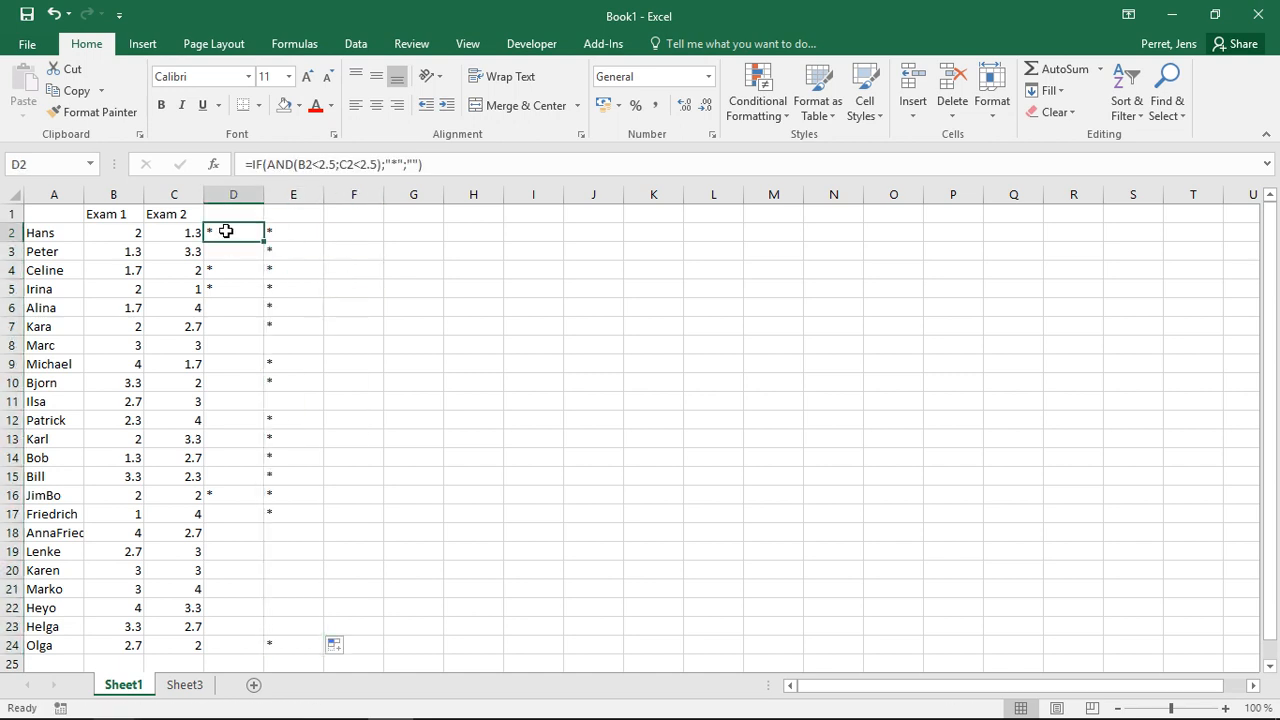
click(274, 230)
double_click(274, 230)
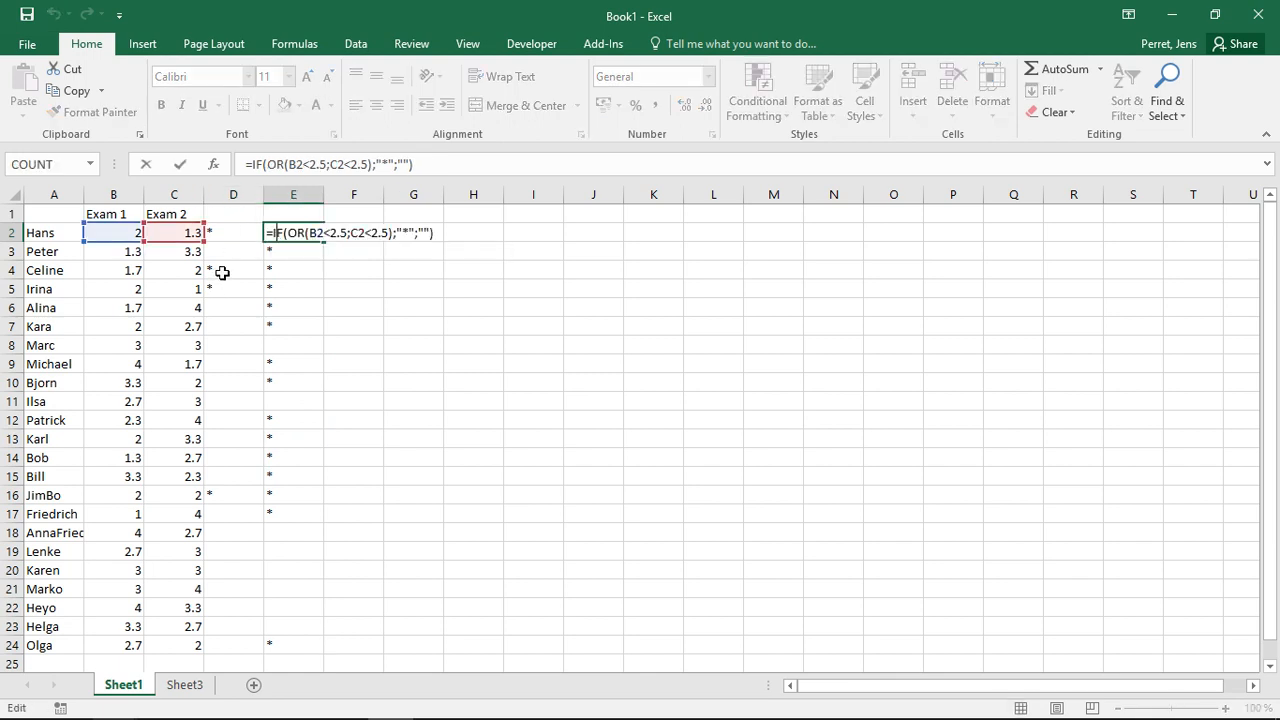
- Compare the AND stars in column D with the OR stars in column E, row by row down to row 16
click(222, 272)
key(Right)
key(Down)
key(Left)
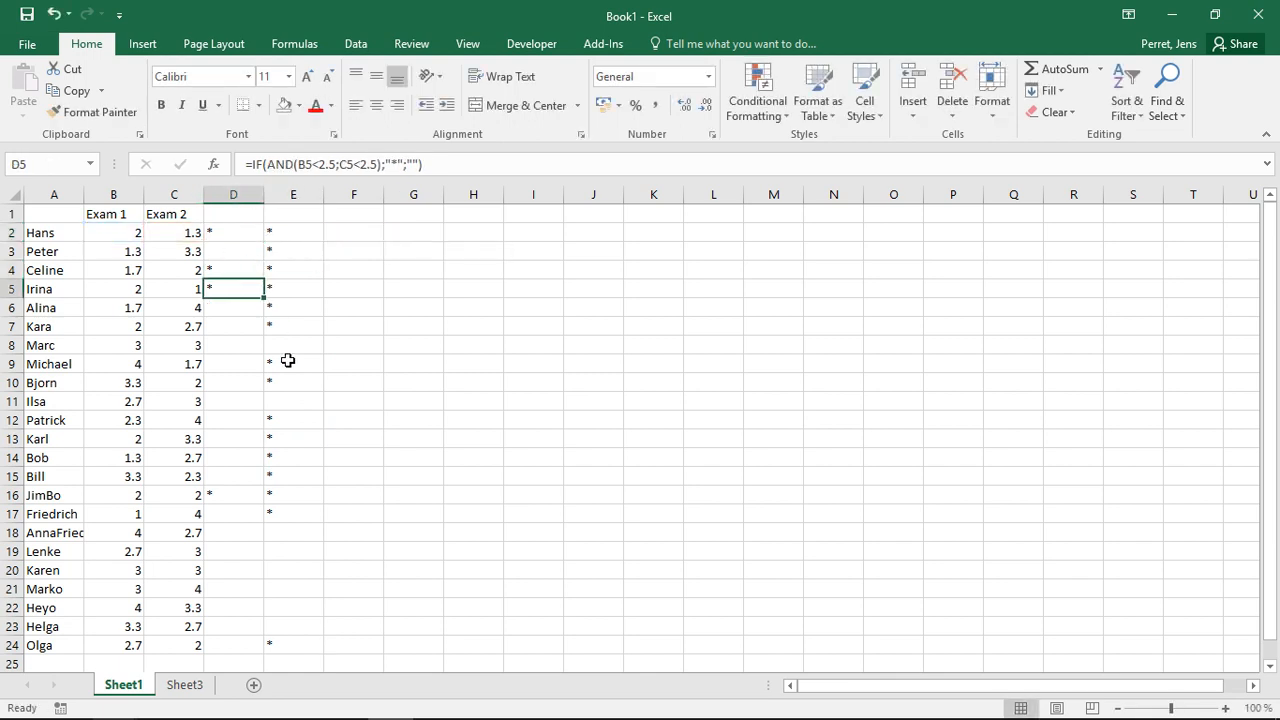
key(Right)
key(Down)
key(Down)
key(Down)
key(Down)
key(Down)
key(Down)
key(Down)
key(Down)
key(Down)
key(Down)
key(Left)
key(Down)
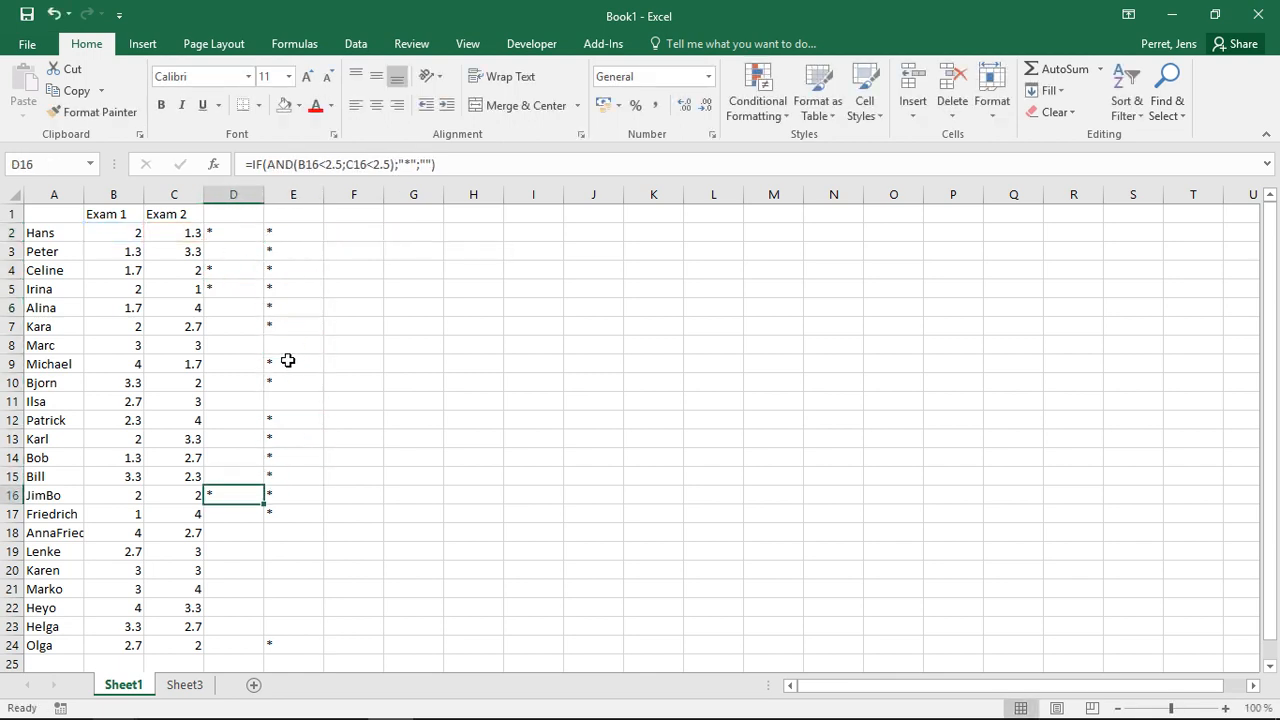
- Check the OR results in rows 14, 13, 9 and 8 against both exam grades, and inspect the AND formula in D4
key(Right)
key(Up)
key(Up)
key(Up)
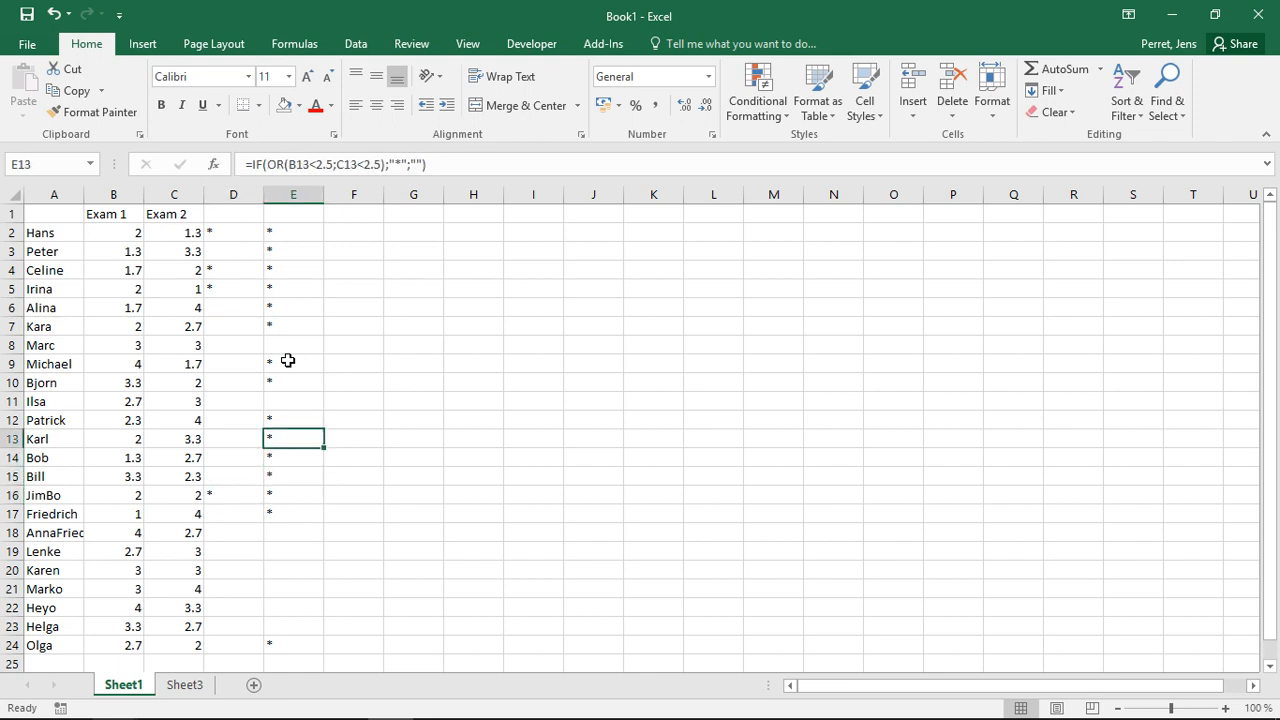
key(Down)
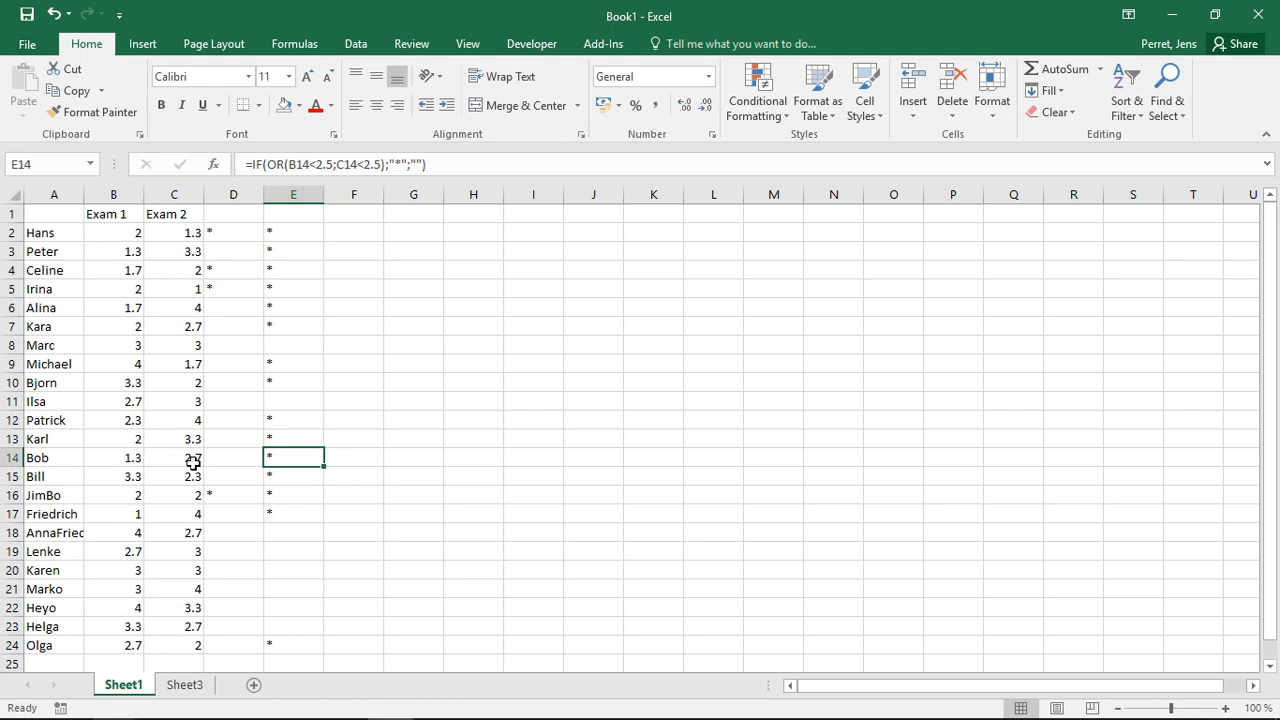
click(128, 457)
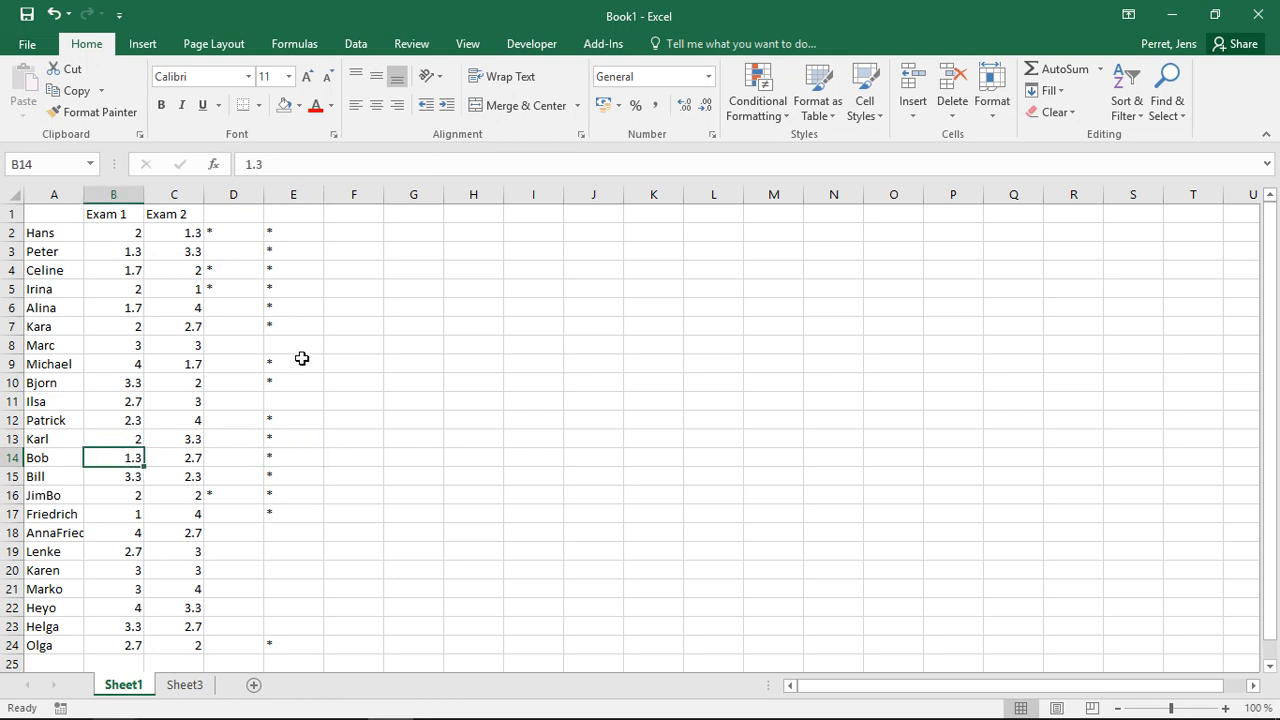
click(271, 365)
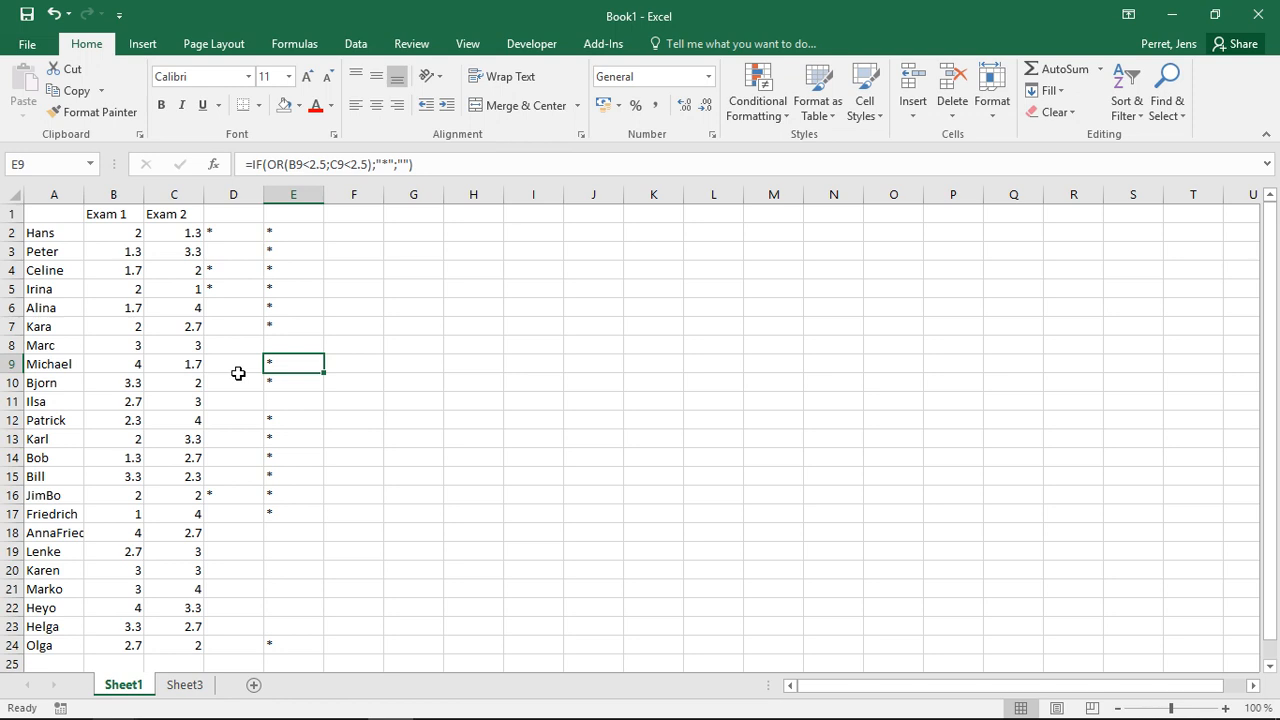
click(296, 345)
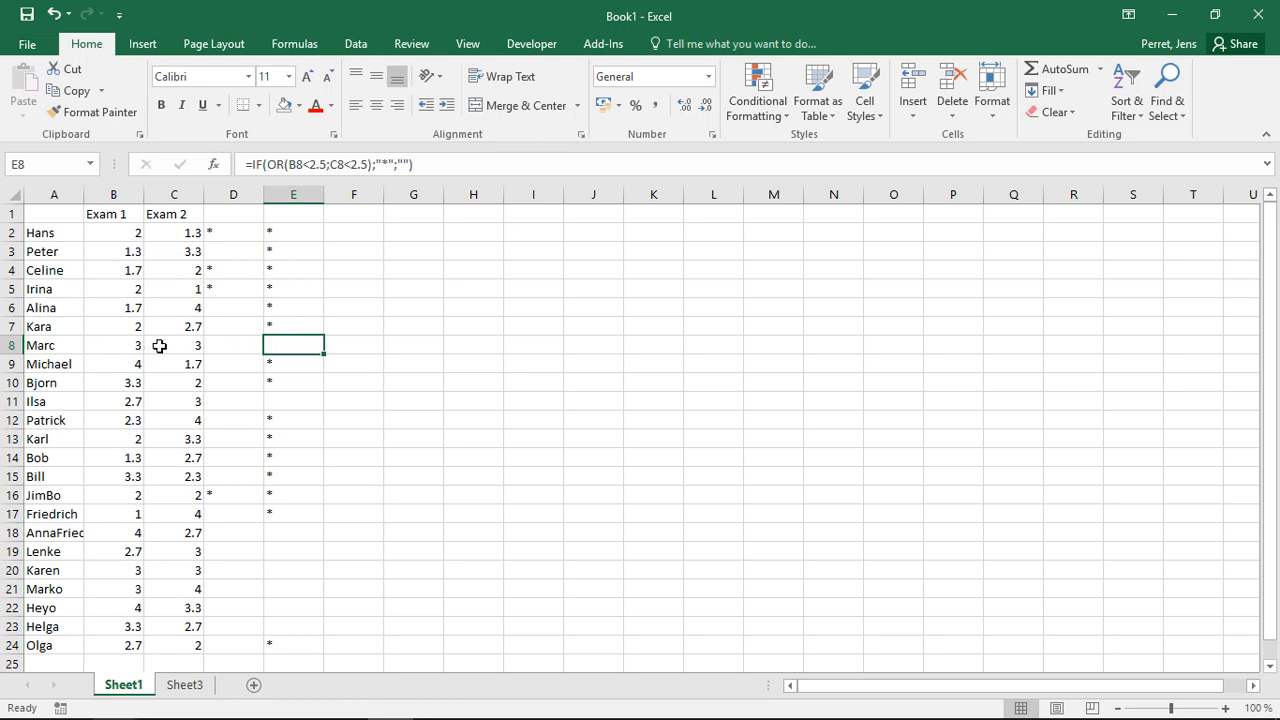
click(406, 507)
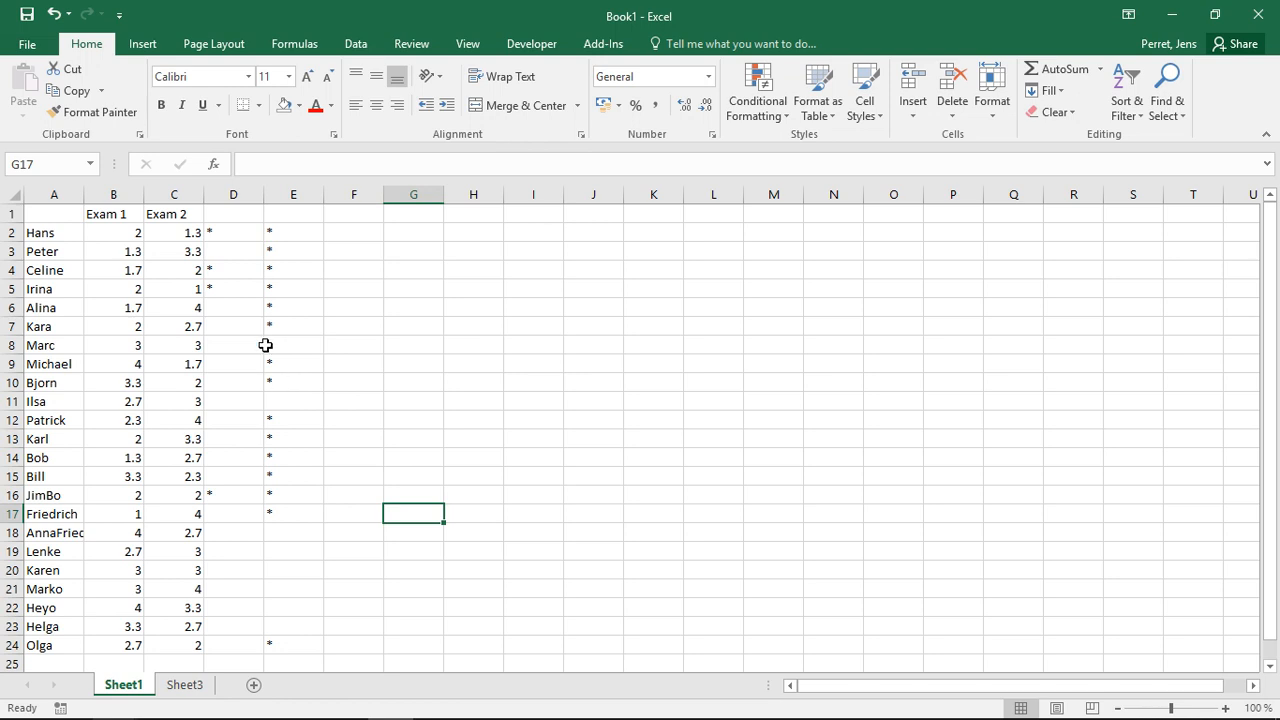
click(228, 271)
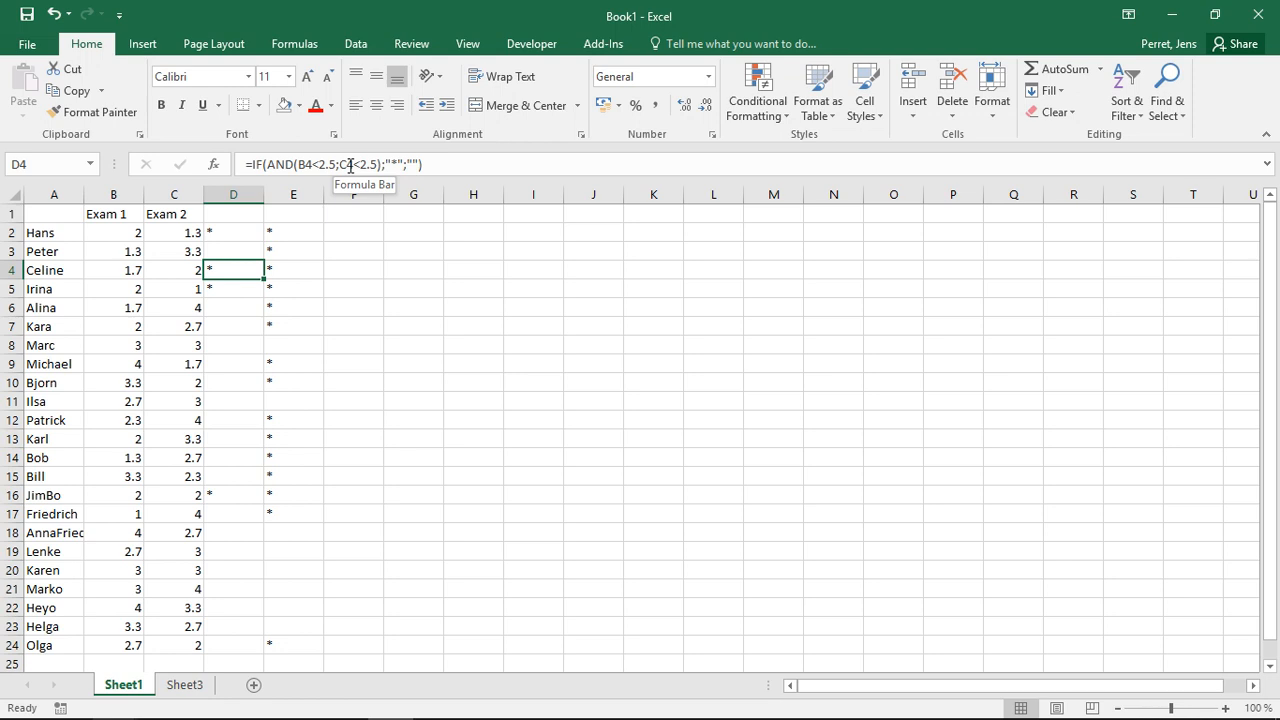
- Try negating the OR test in E2's formula by inserting NOT( in front of it
click(291, 231)
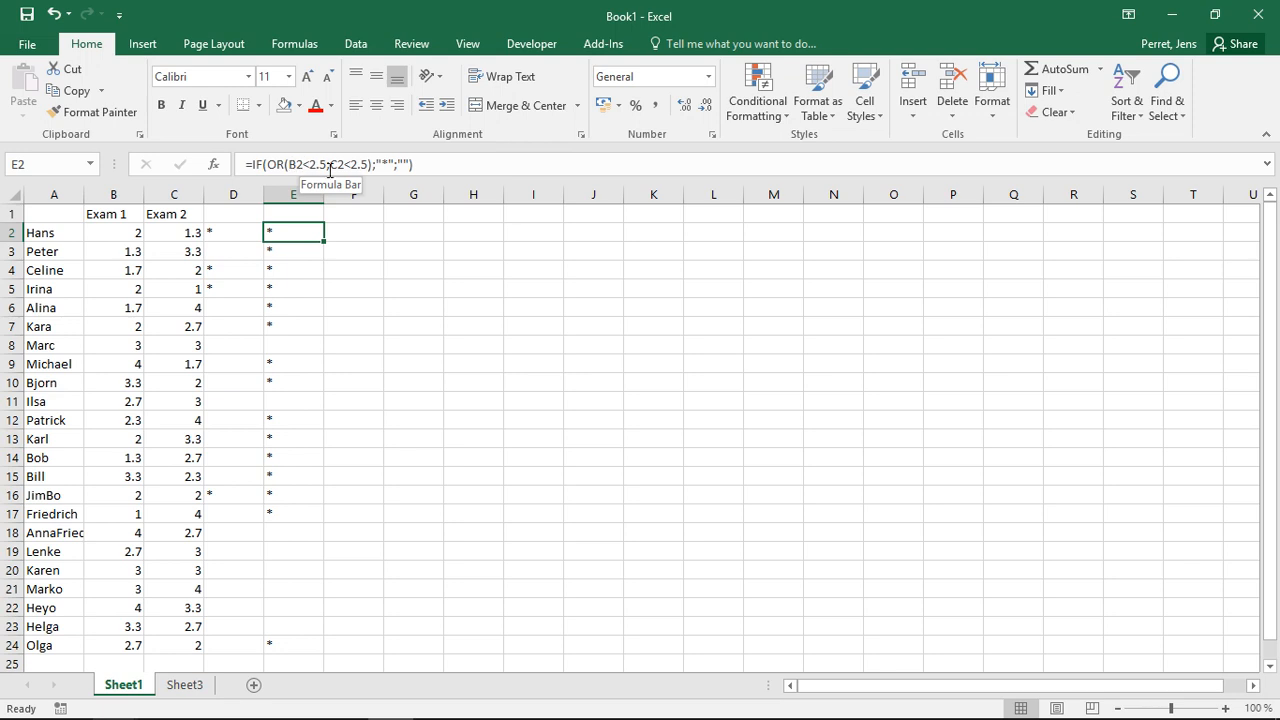
click(269, 164)
click(269, 164)
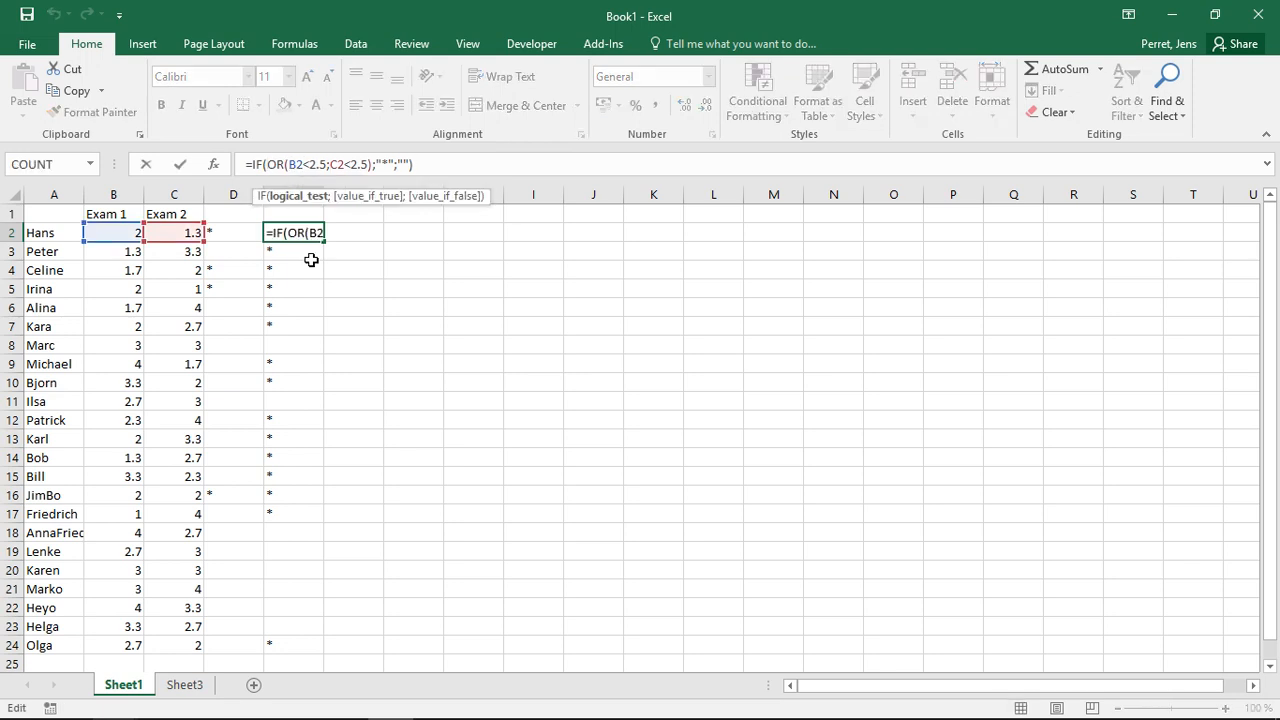
text(NOT()
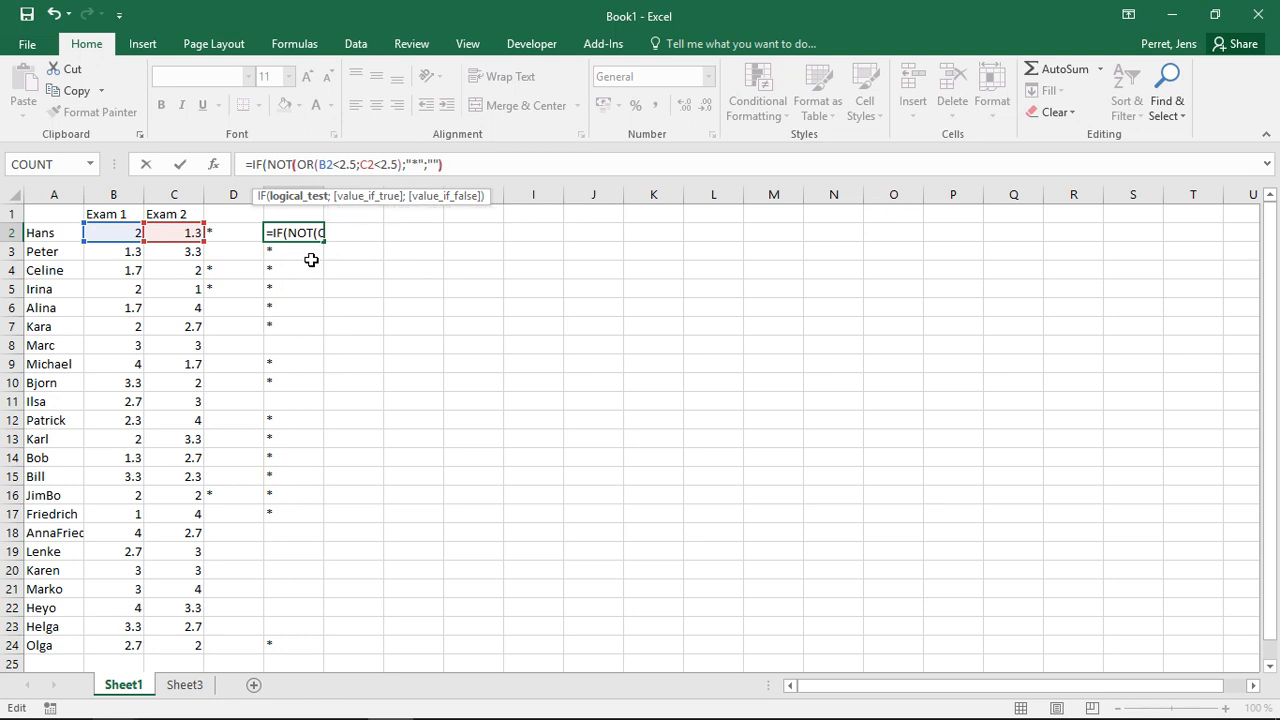
- Remove the inserted NOT( from E2's formula and commit it as =IF(OR(B2<2.5;C2<2.5);"*";"")
key(BackSpace)
key(BackSpace)
key(BackSpace)
key(BackSpace)
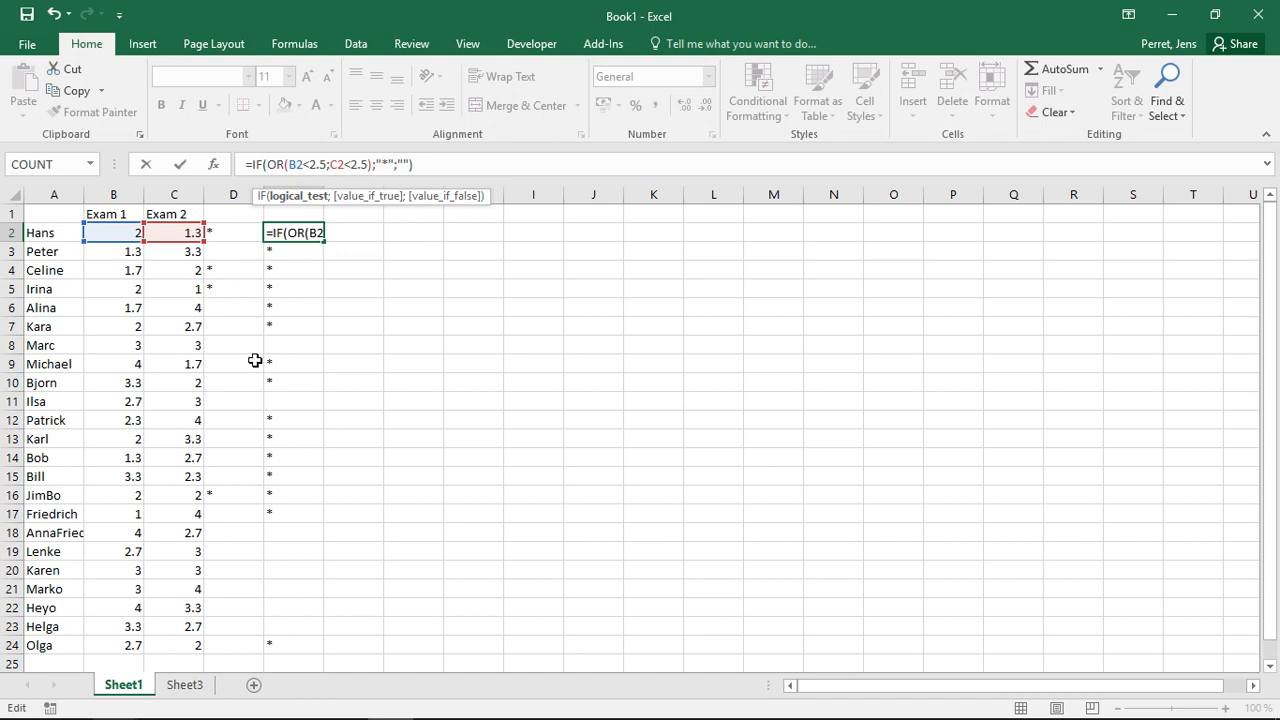
key(Return)
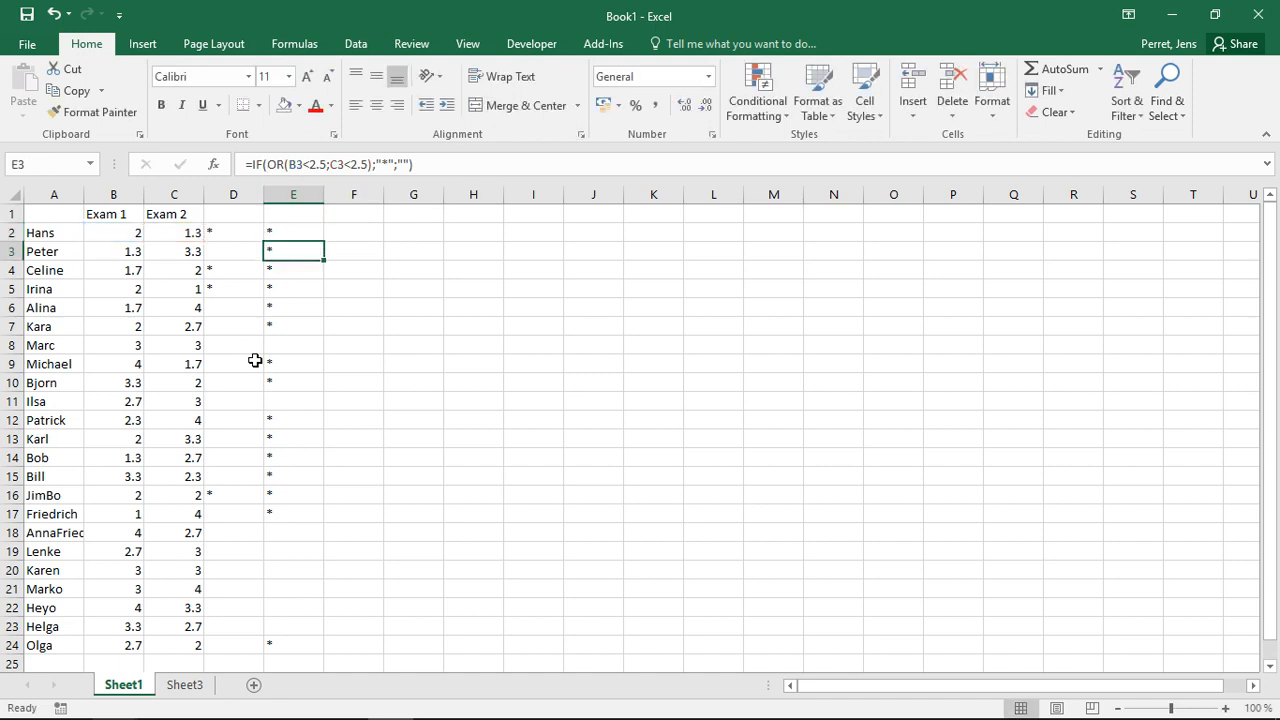